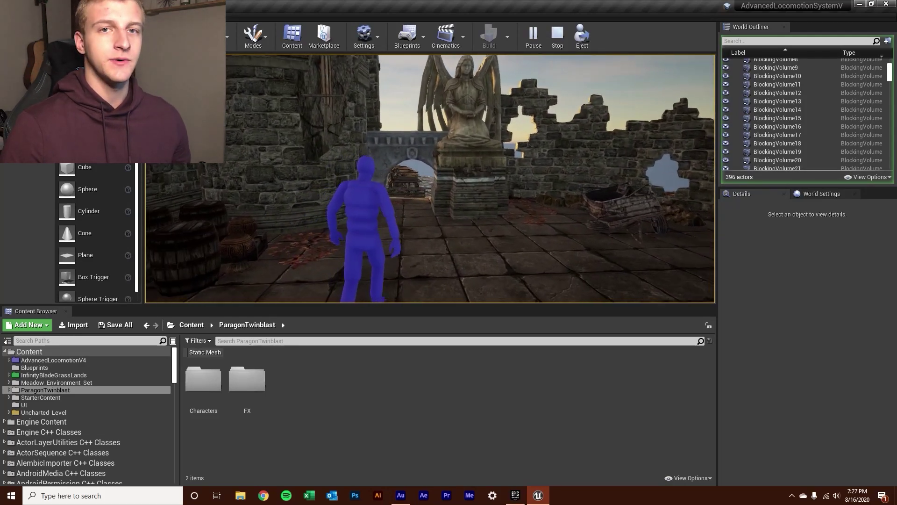
# Play-test the level by running the character through the ruins and along the tree-lined path to the columned fountain.
pyautogui.press('w')
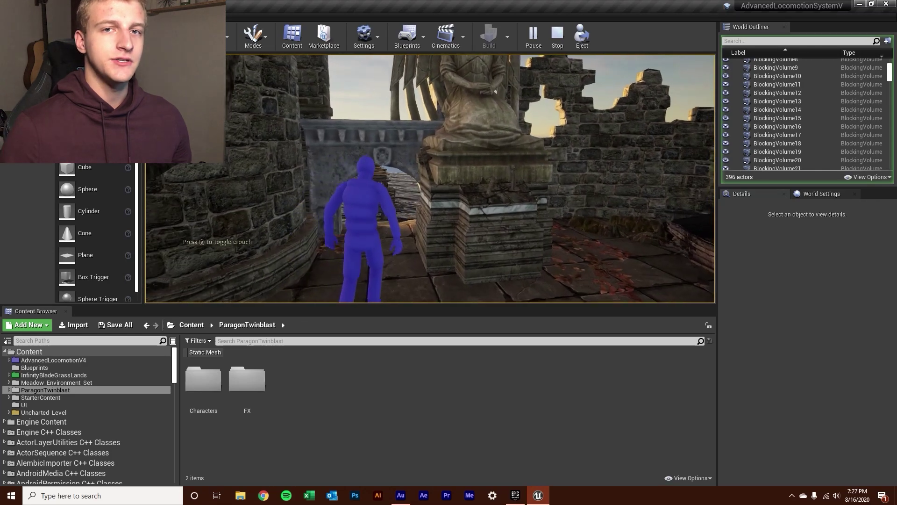
pyautogui.press('c')
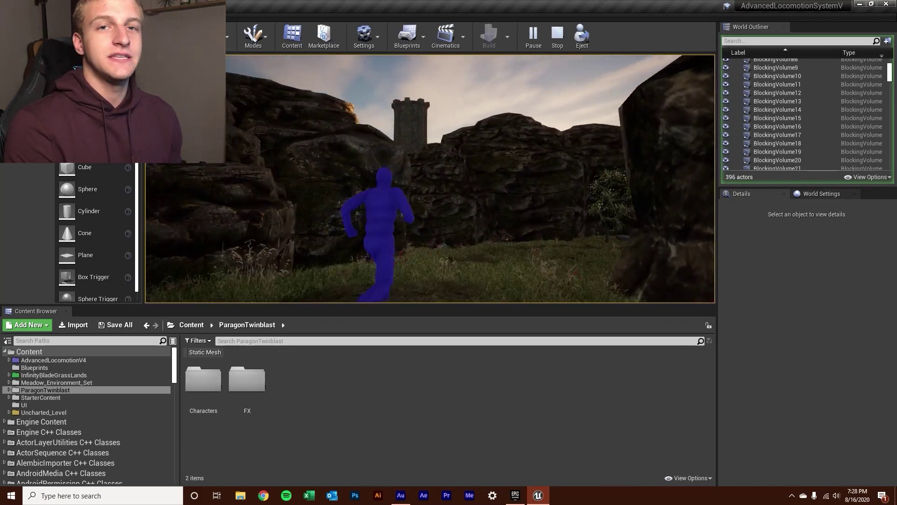
pyautogui.press('w')
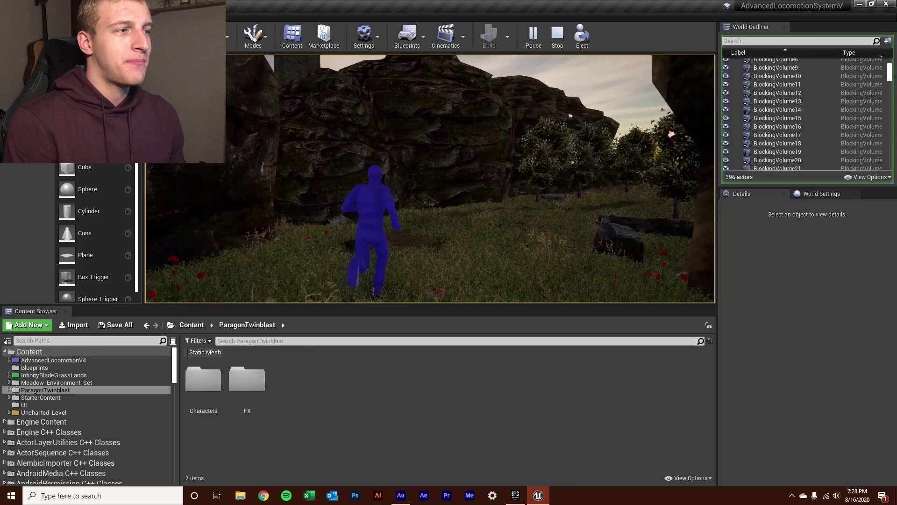
pyautogui.press('w')
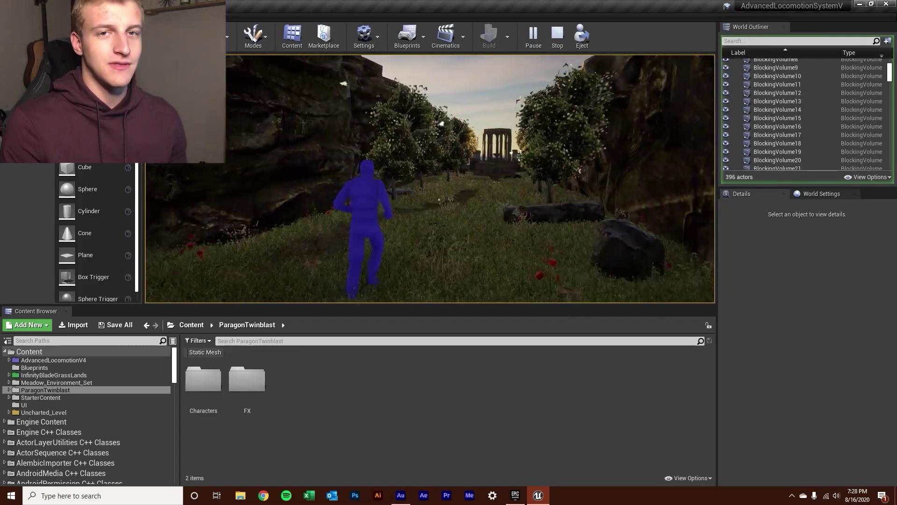
pyautogui.press('w')
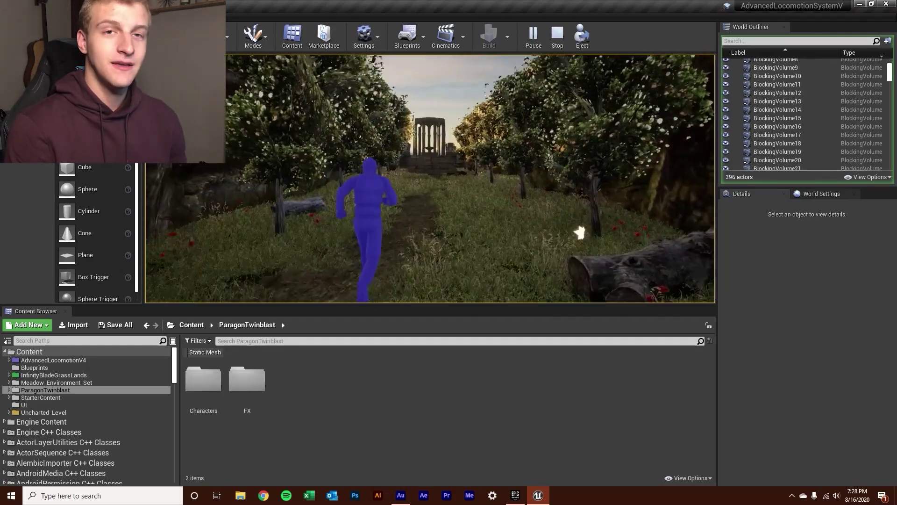
pyautogui.press('w')
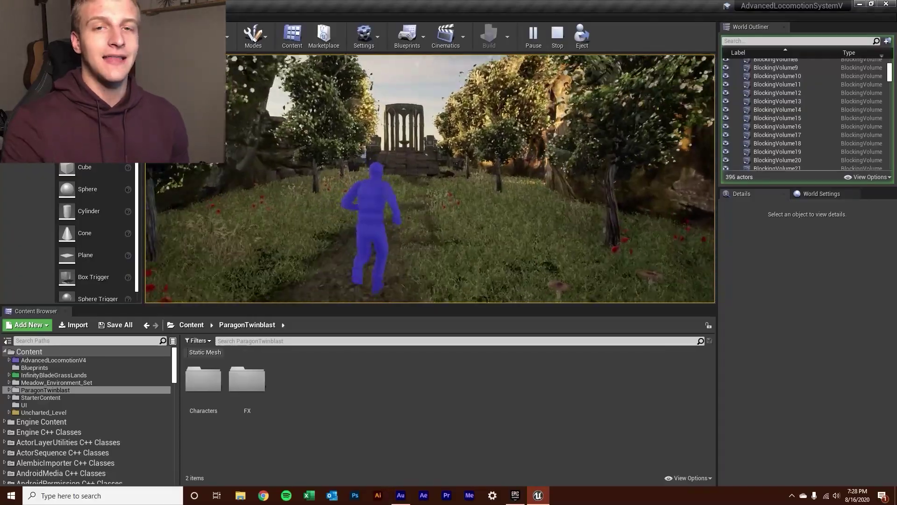
pyautogui.press('w')
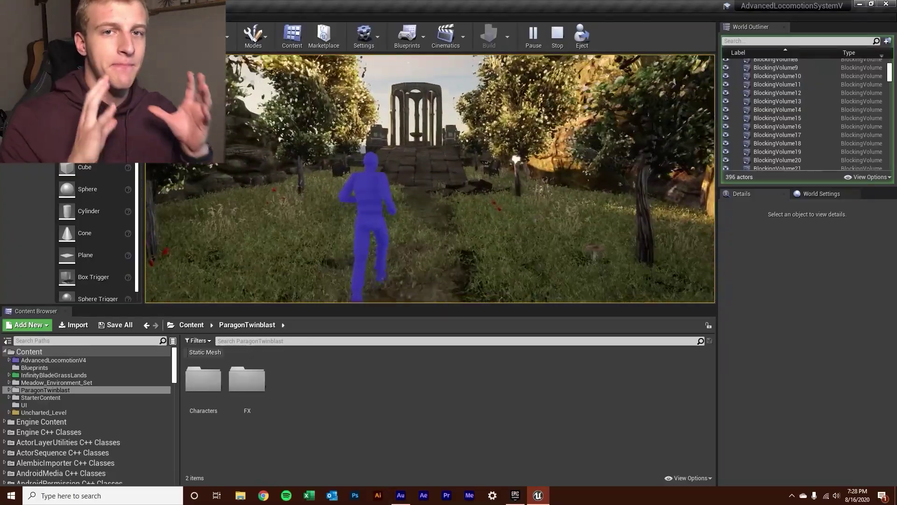
pyautogui.press('w')
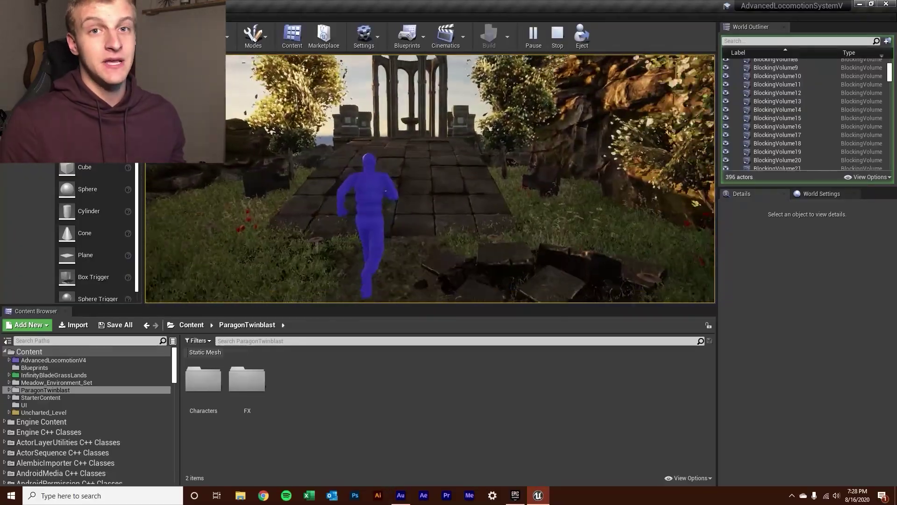
pyautogui.press('w')
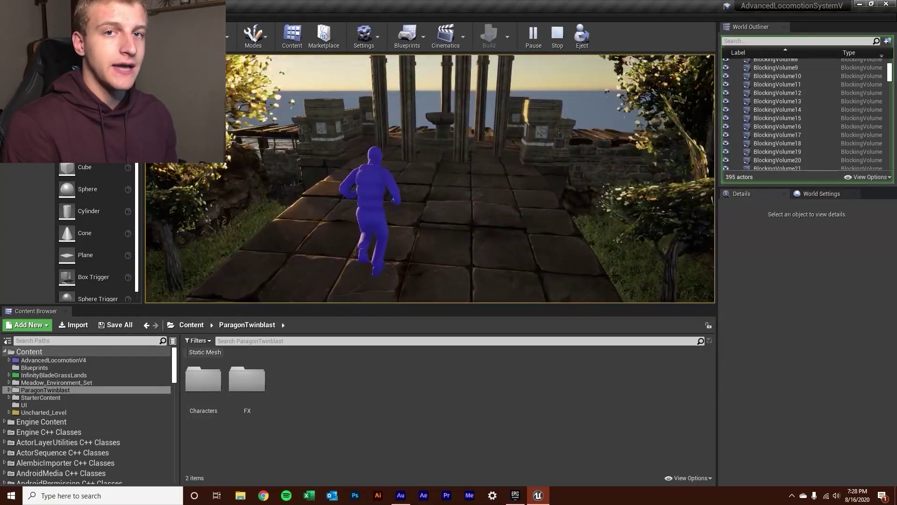
pyautogui.press('w')
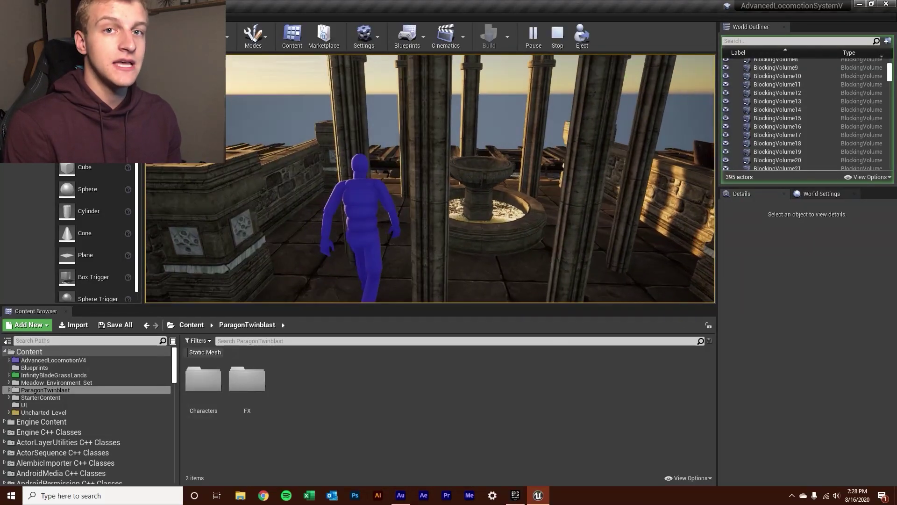
pyautogui.press('w')
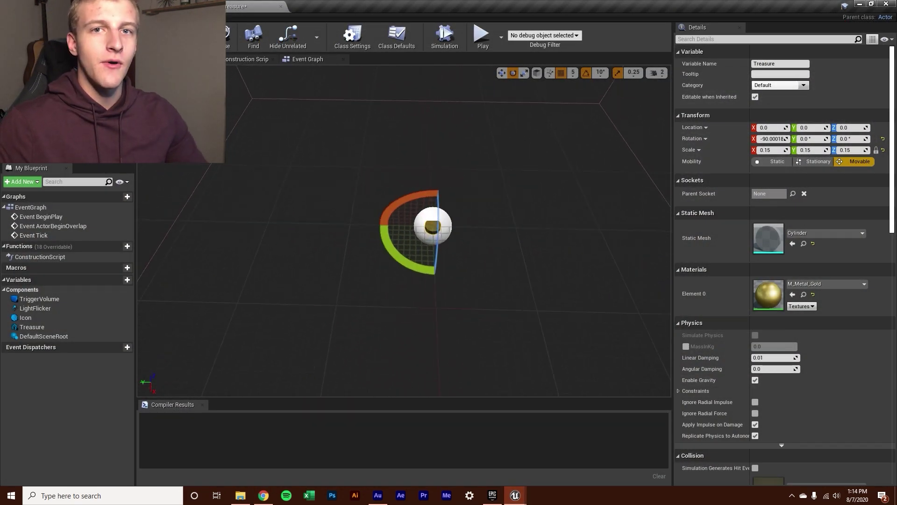
# Turn off the Icon component's visibility in the treasure blueprint, compile and save it, and open its event graph.
pyautogui.moveTo(326, 223); pyautogui.dragTo(299, 247, button='right')
pyautogui.press('r')
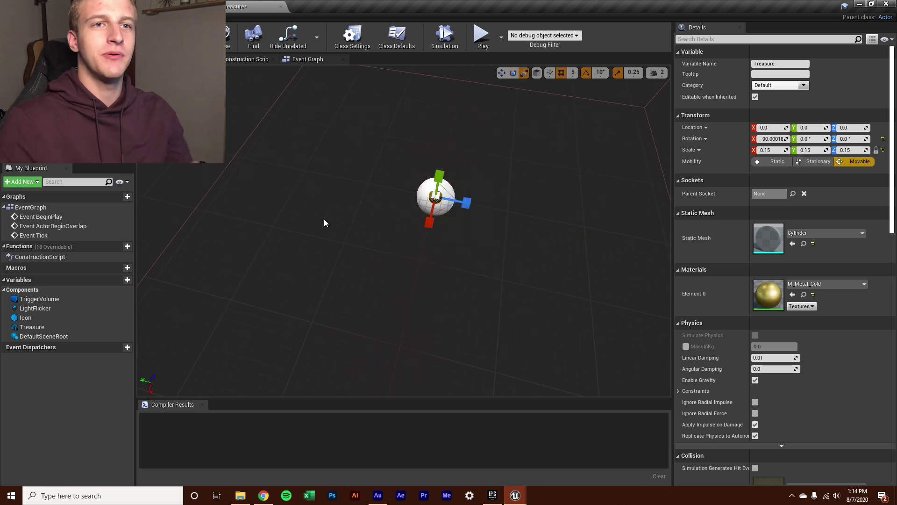
pyautogui.click(45, 76)
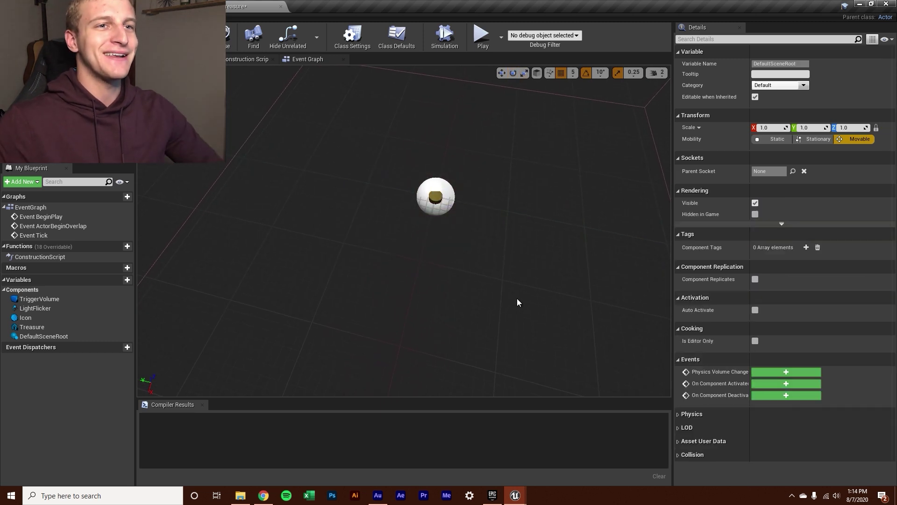
pyautogui.click(35, 95)
pyautogui.click(756, 361)
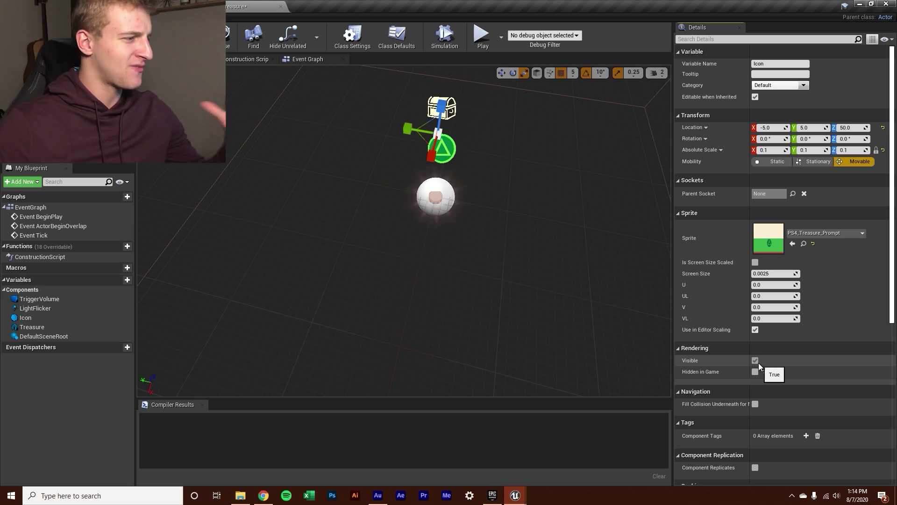
pyautogui.click(758, 362)
pyautogui.press('F7')
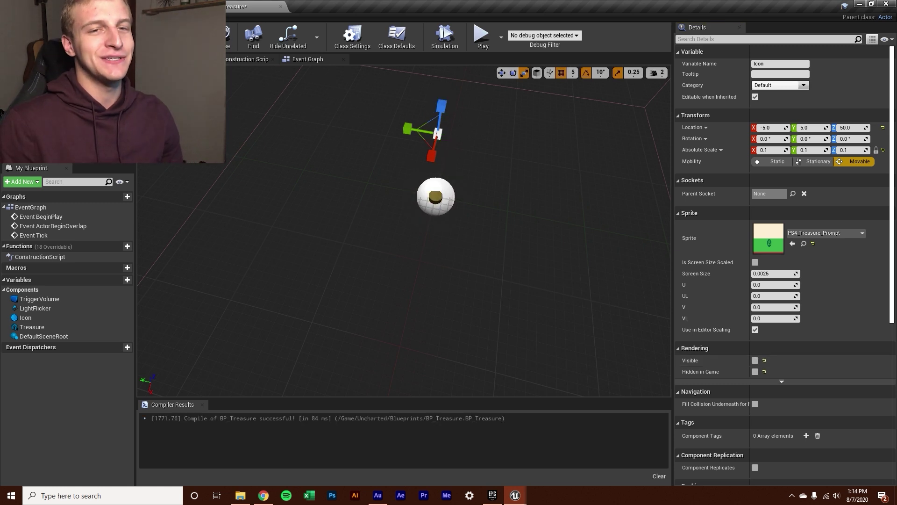
pyautogui.hotkey('ctrl', 's')
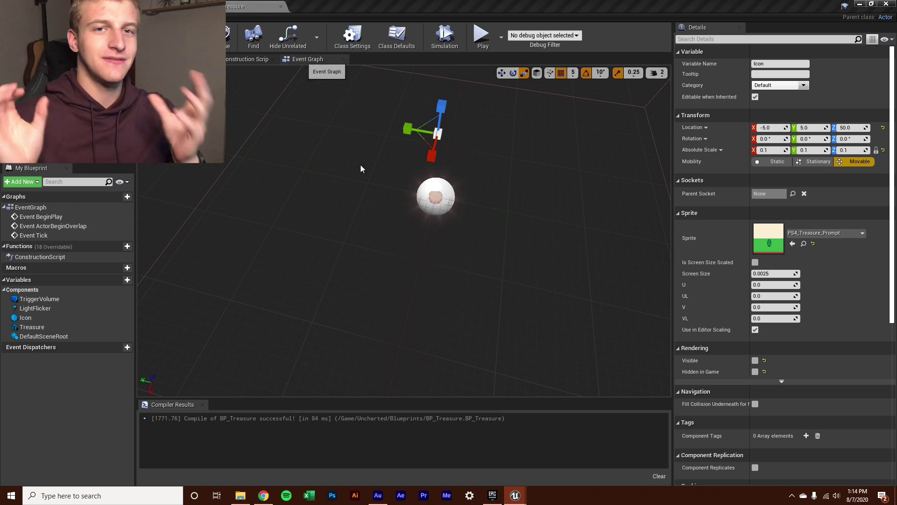
pyautogui.click(306, 59)
pyautogui.moveTo(336, 129); pyautogui.dragTo(509, 356)
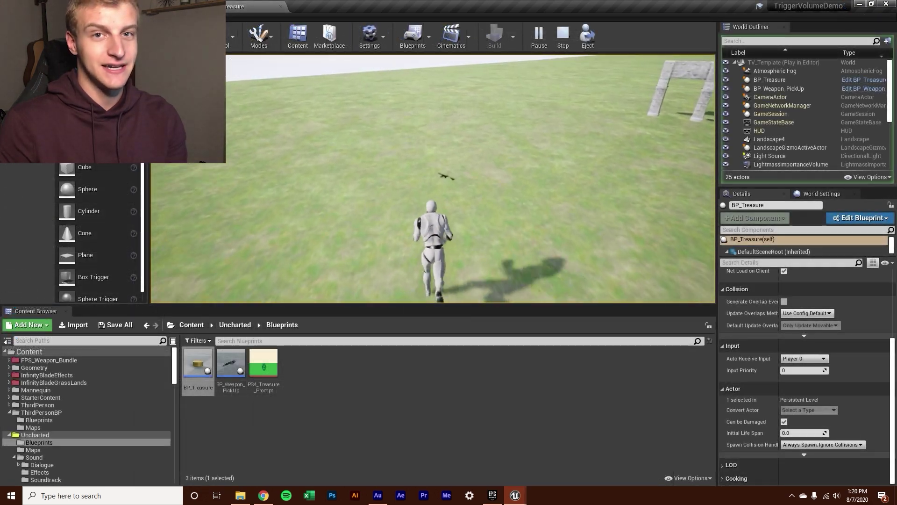
# Play-test the pickups by walking to the AR4 weapon and collecting the treasure, and end the play session.
pyautogui.press('w')
pyautogui.press('d')
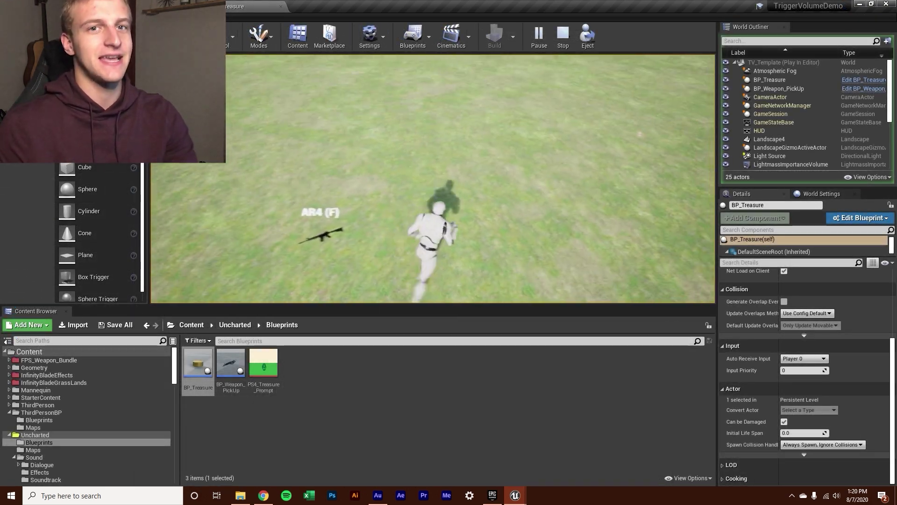
pyautogui.press('w')
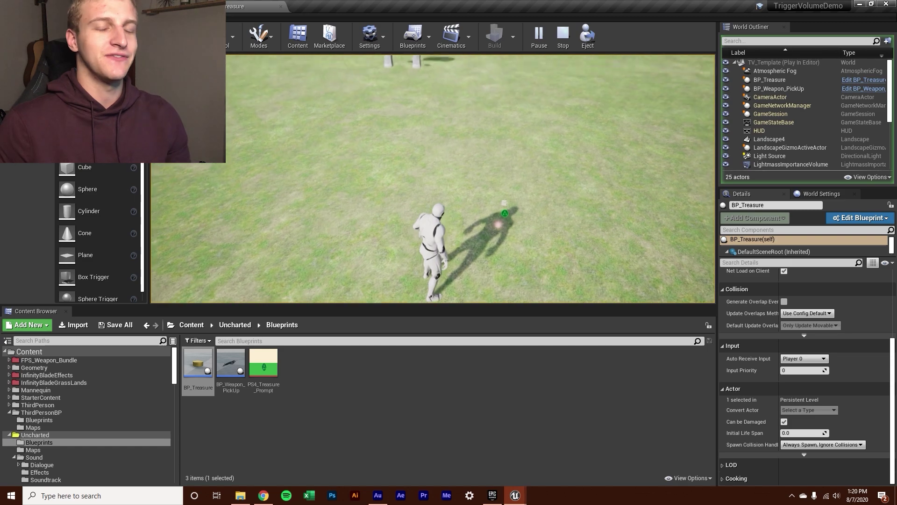
pyautogui.press('w')
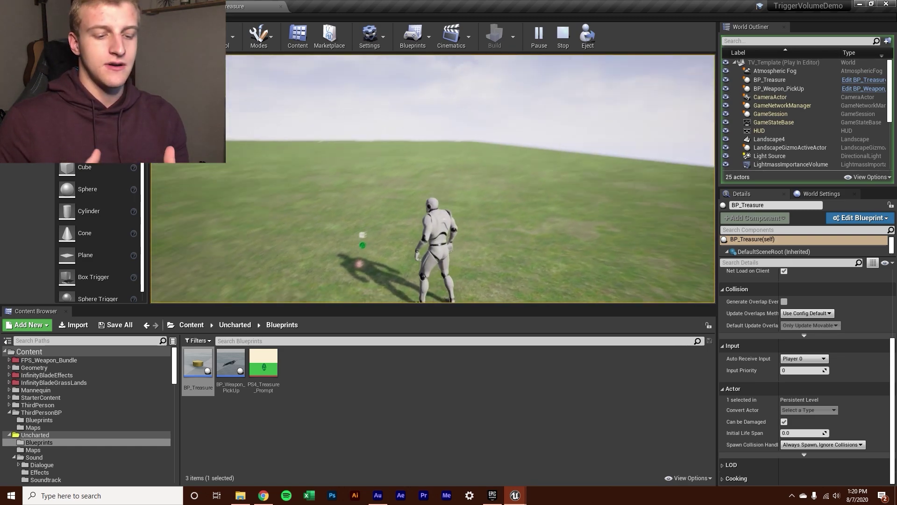
pyautogui.press('w')
pyautogui.press('w')
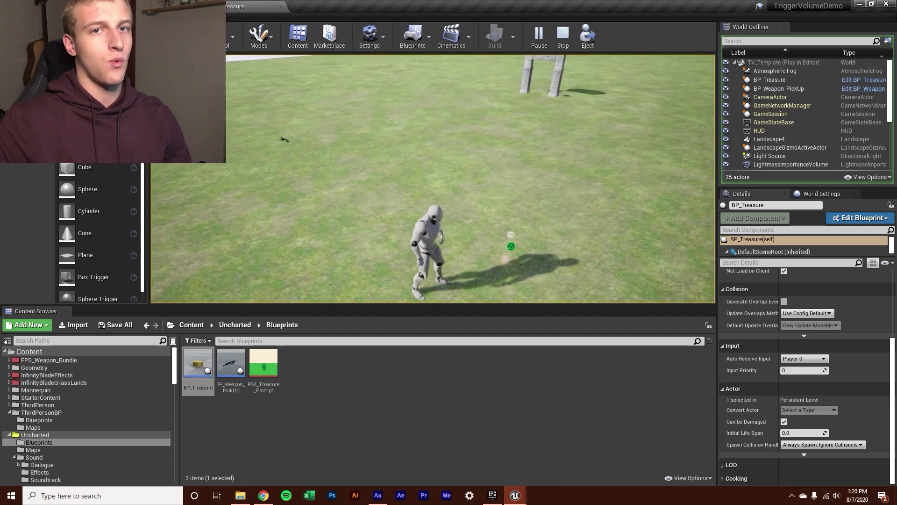
pyautogui.press('e')
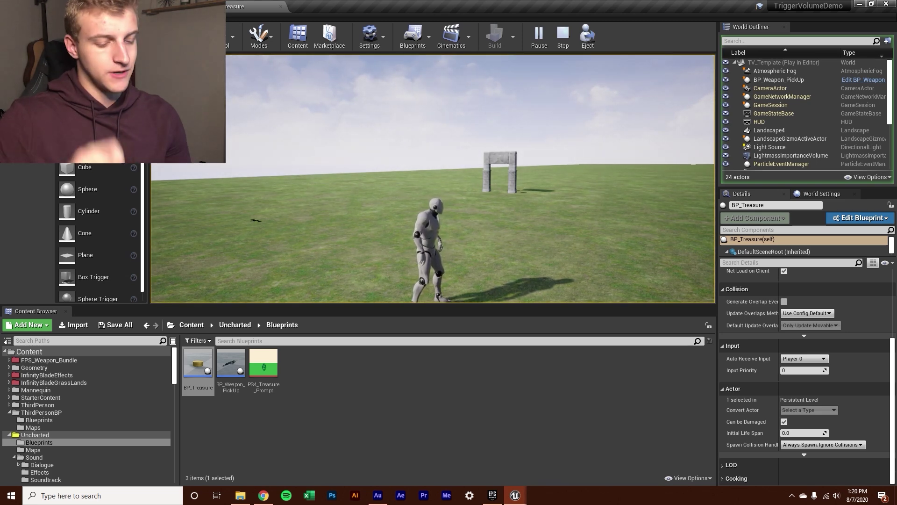
pyautogui.press('Escape')
# Select the BP_Treasure actor in the level viewport.
pyautogui.press('s')
pyautogui.moveTo(469, 201); pyautogui.dragTo(491, 201, button='right')
pyautogui.click(495, 201)
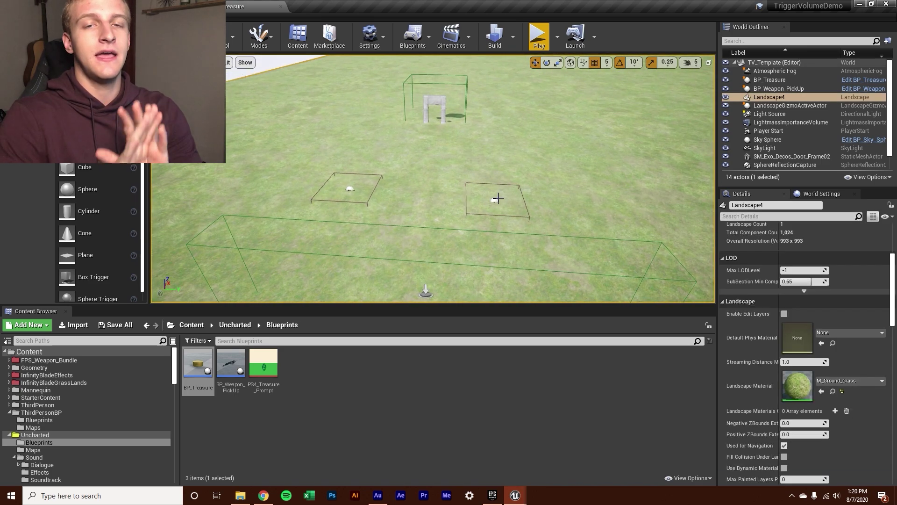
pyautogui.click(493, 197)
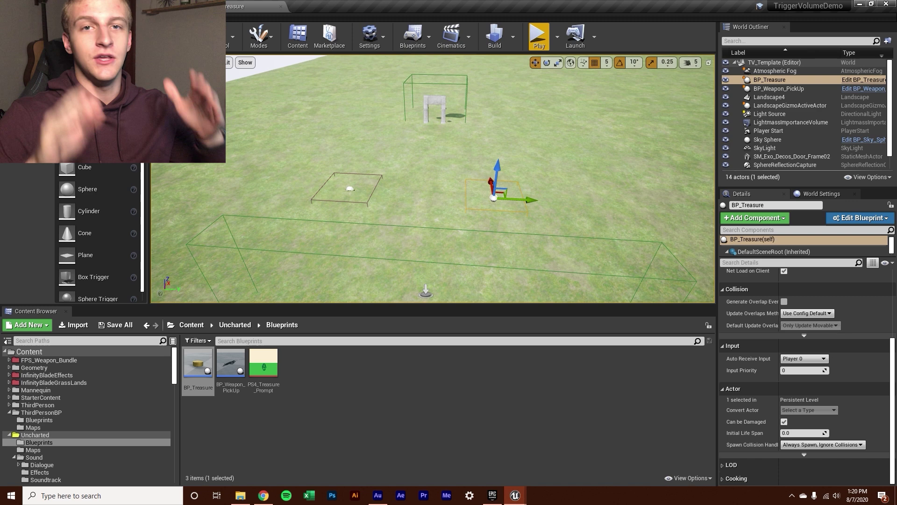
pyautogui.click(490, 184)
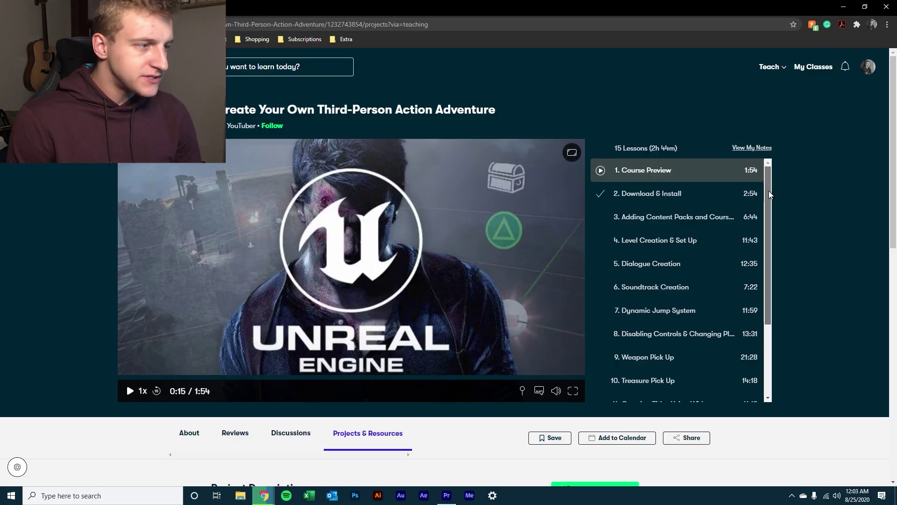
# Switch to the browser and review the third-person action adventure class's lesson list, project description and About section.
pyautogui.moveTo(769, 191); pyautogui.dragTo(766, 263)
pyautogui.moveTo(890, 182); pyautogui.dragTo(880, 328)
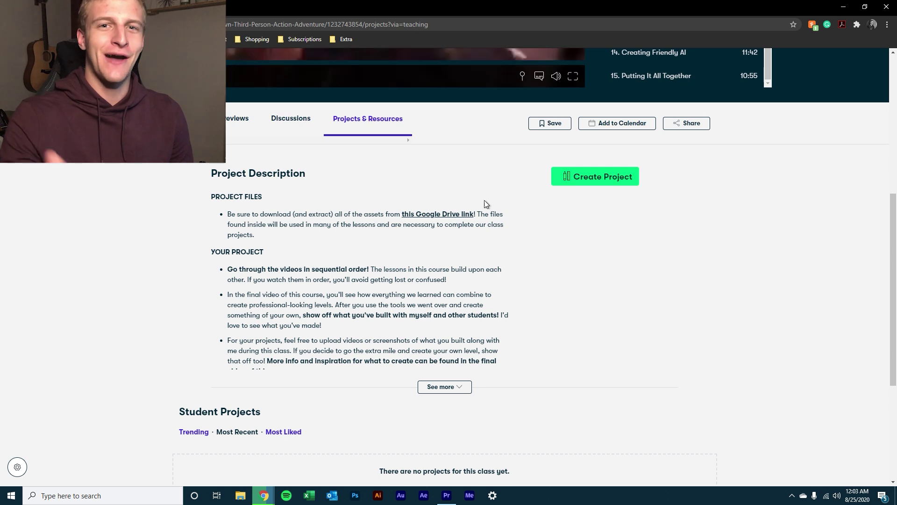
pyautogui.click(301, 135)
pyautogui.click(190, 120)
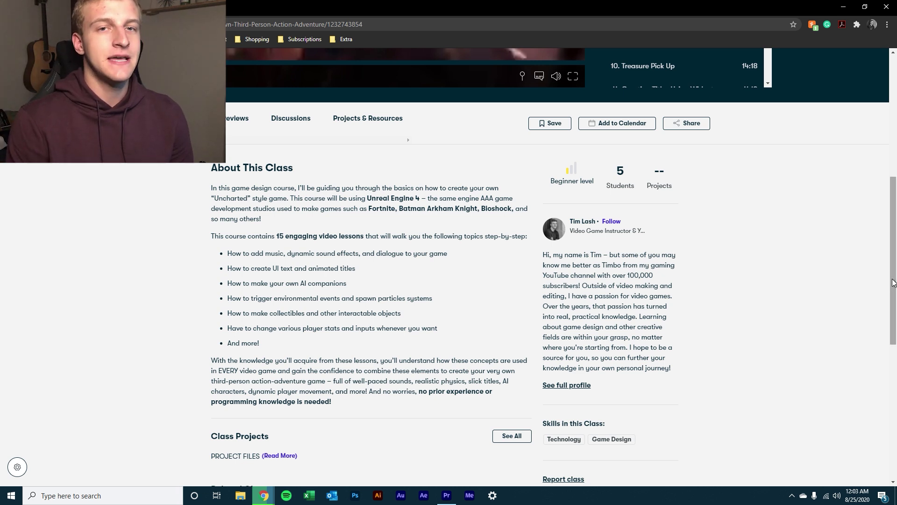
pyautogui.moveTo(893, 281); pyautogui.dragTo(875, 174)
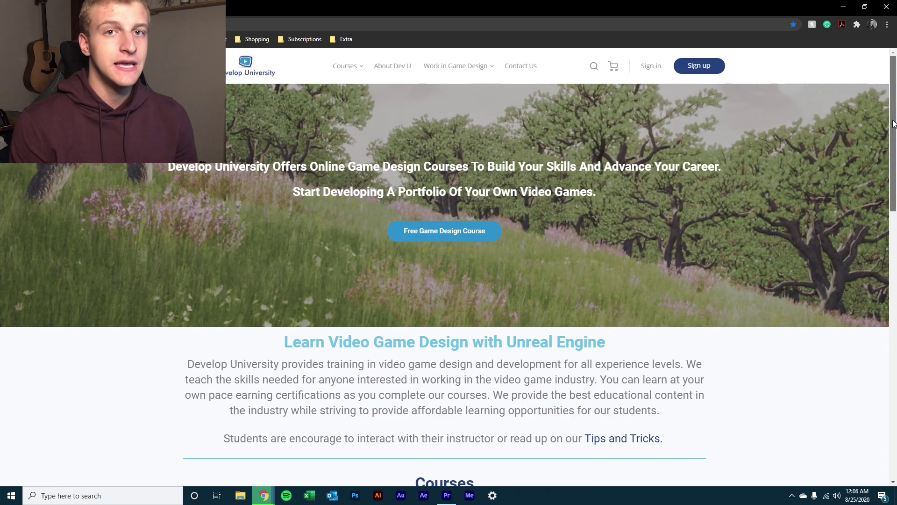
# Review the Develop University home page, its game design articles and the "Unreal Engine 4: Making Uncharted" course page.
pyautogui.moveTo(894, 123); pyautogui.dragTo(894, 129)
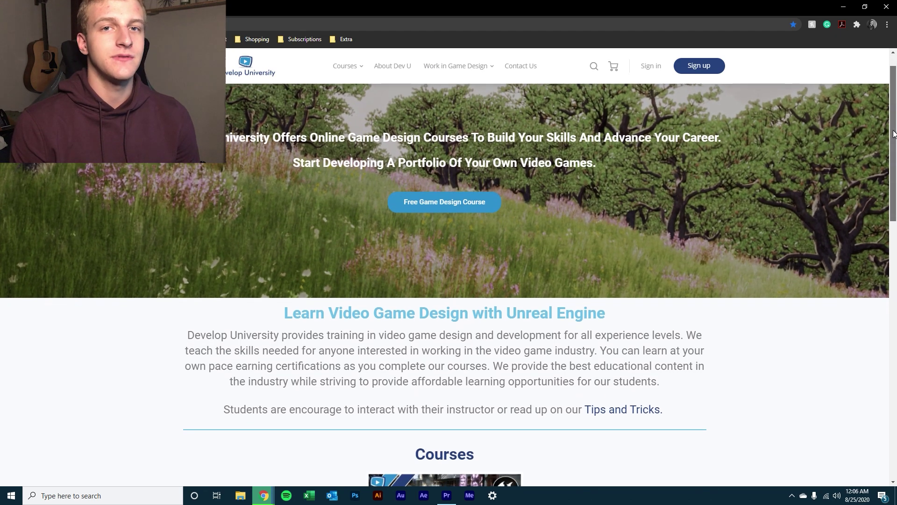
pyautogui.moveTo(893, 134); pyautogui.dragTo(895, 359)
pyautogui.moveTo(455, 68)
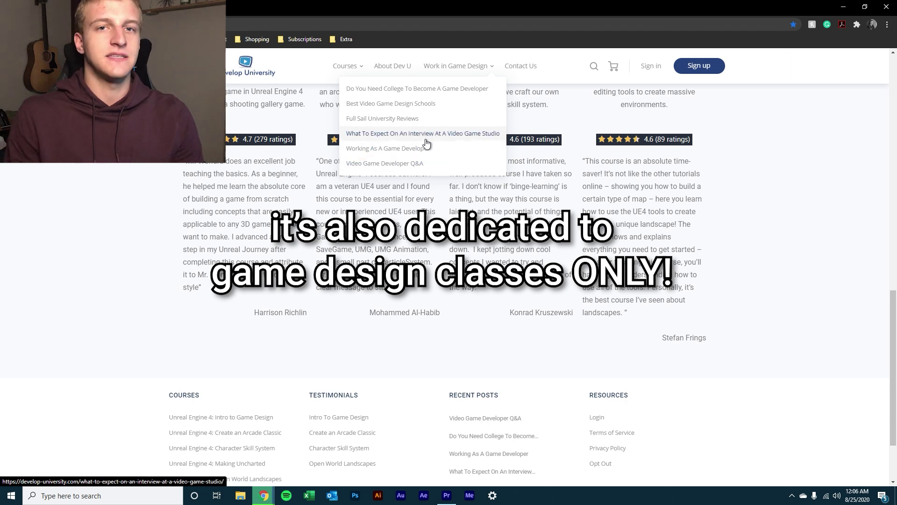
pyautogui.moveTo(348, 68)
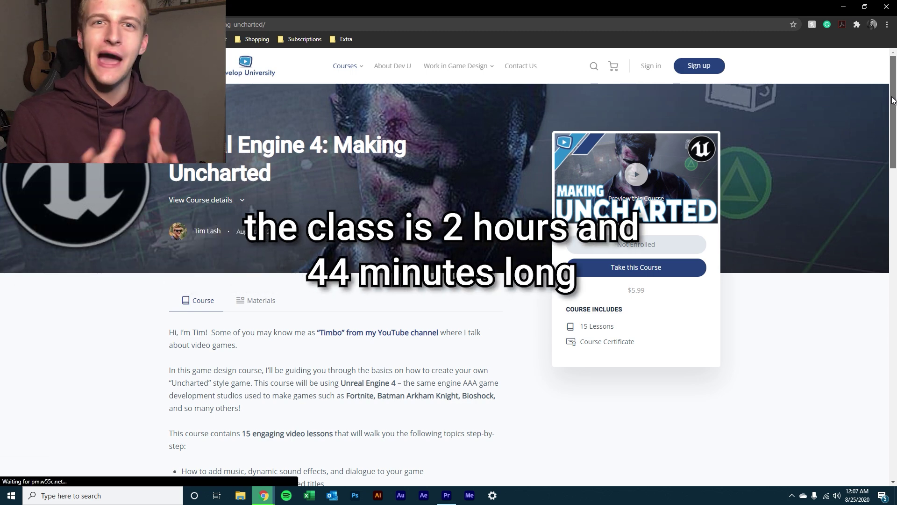
pyautogui.moveTo(893, 100); pyautogui.dragTo(895, 377)
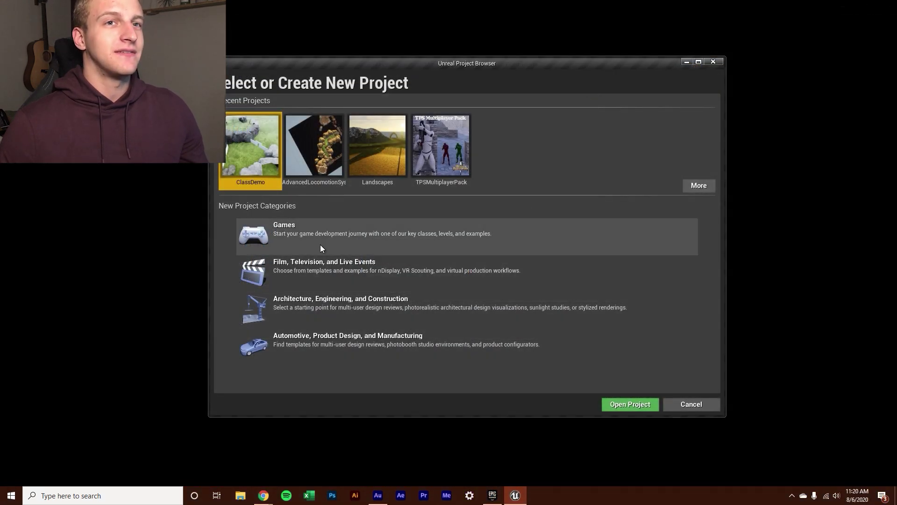
# In the Unreal Project Browser, start a new project in the Games category with the Third Person template.
pyautogui.click(316, 231)
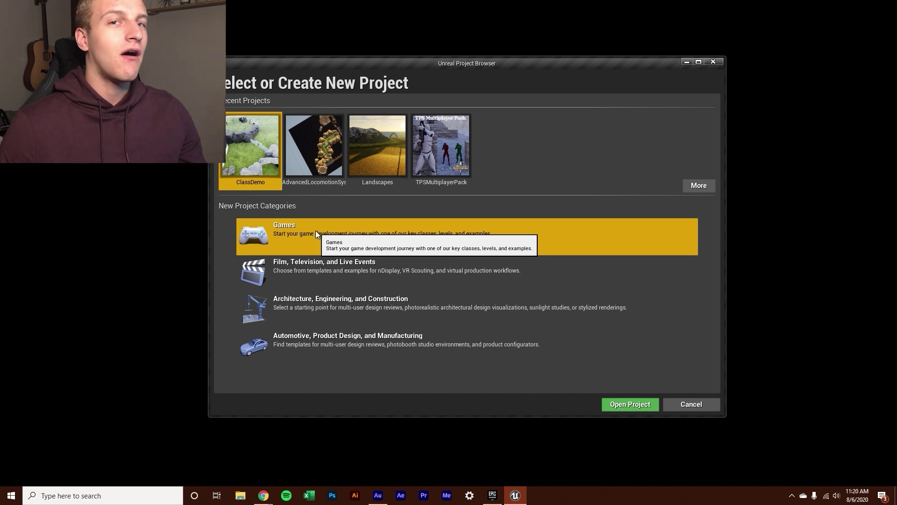
pyautogui.click(578, 406)
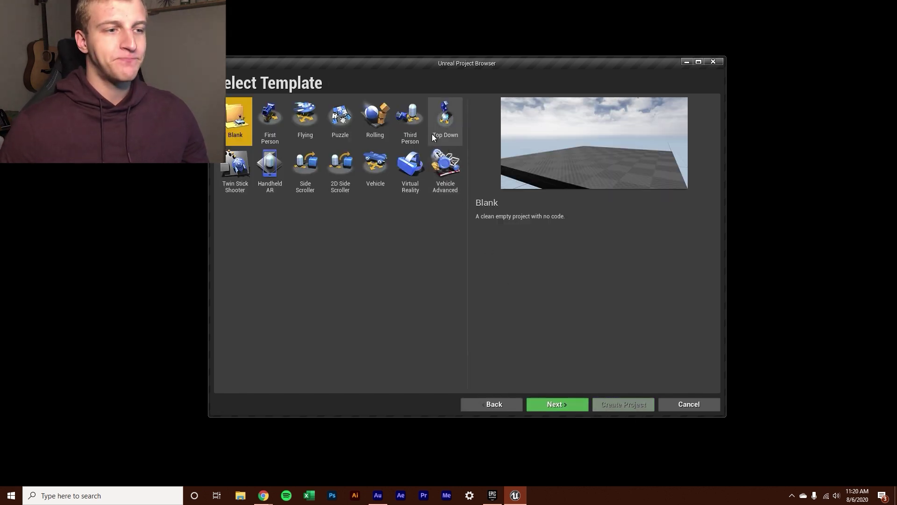
pyautogui.click(413, 119)
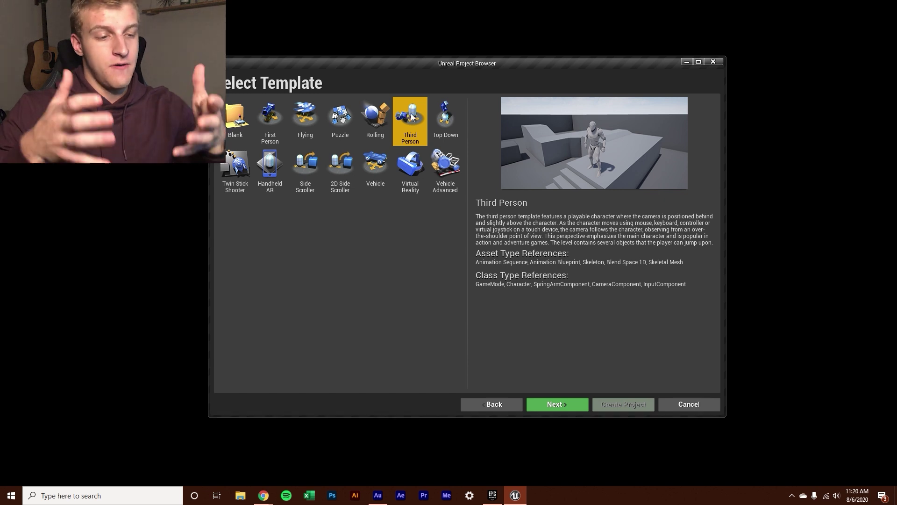
# Continue to the project settings for the Third Person project and open its name for editing.
pyautogui.click(571, 405)
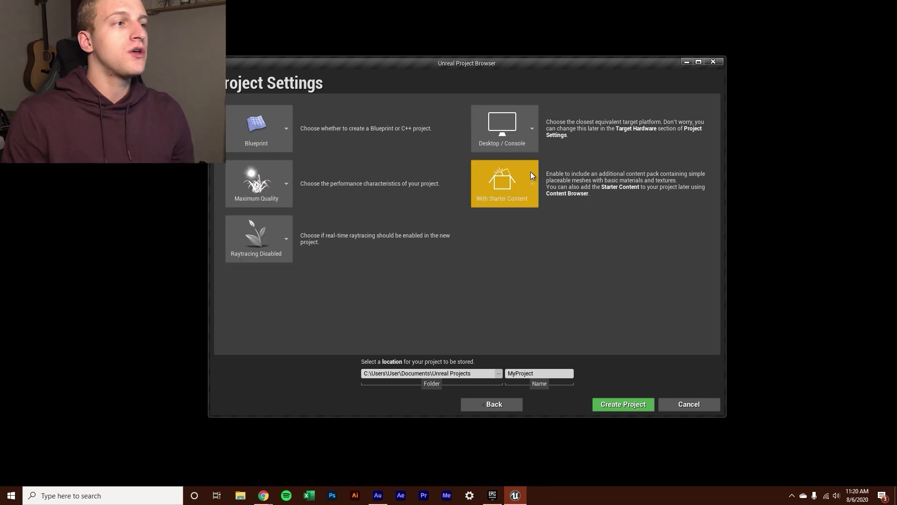
pyautogui.click(538, 372)
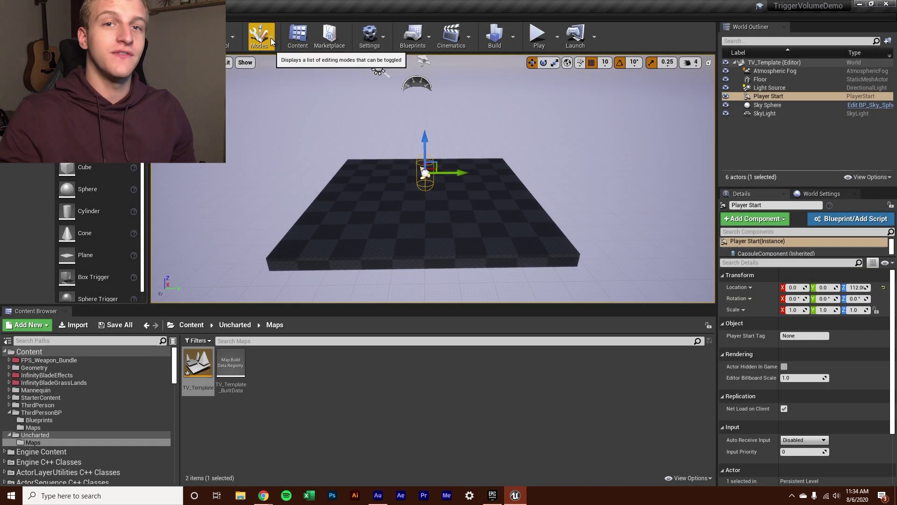
# Switch the TV_Template level to Landscape editing mode to preview the new landscape's grid.
pyautogui.click(271, 40)
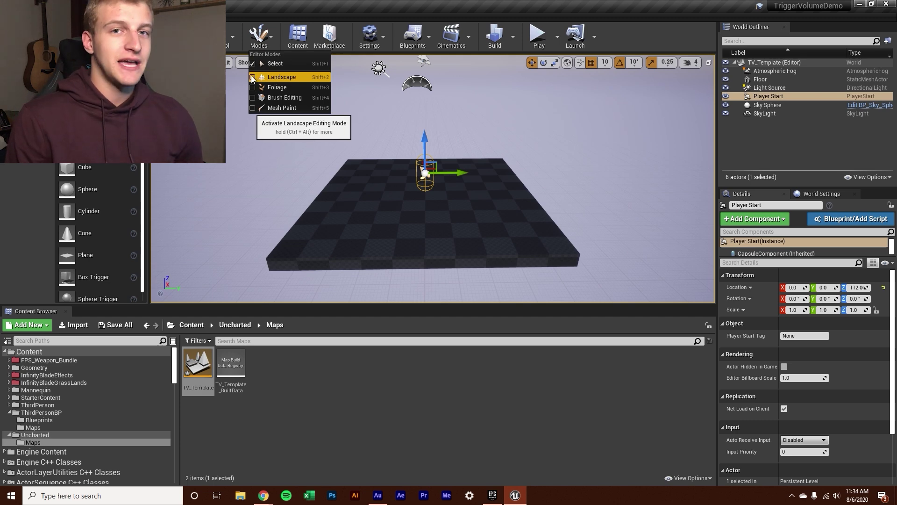
pyautogui.click(313, 77)
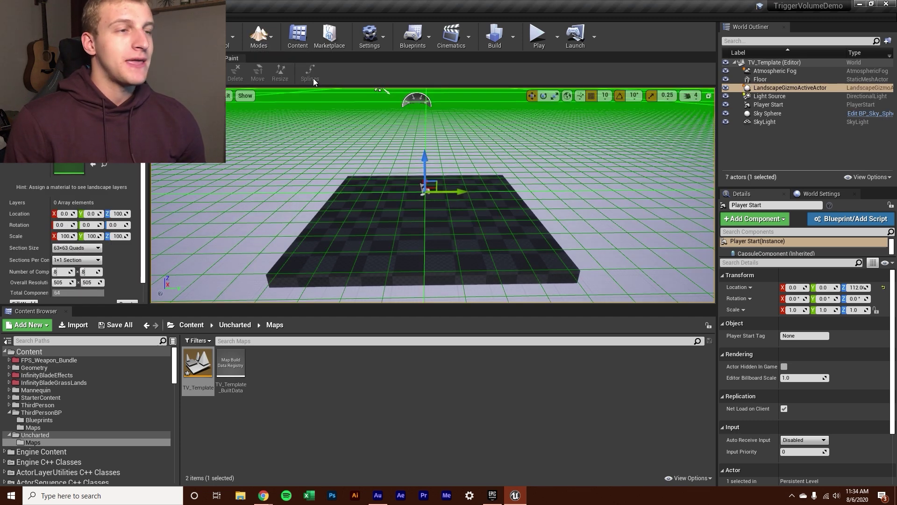
pyautogui.scroll(-6, 396, 196)
pyautogui.moveTo(379, 181); pyautogui.dragTo(364, 199, button='right')
pyautogui.press('s')
pyautogui.press('s')
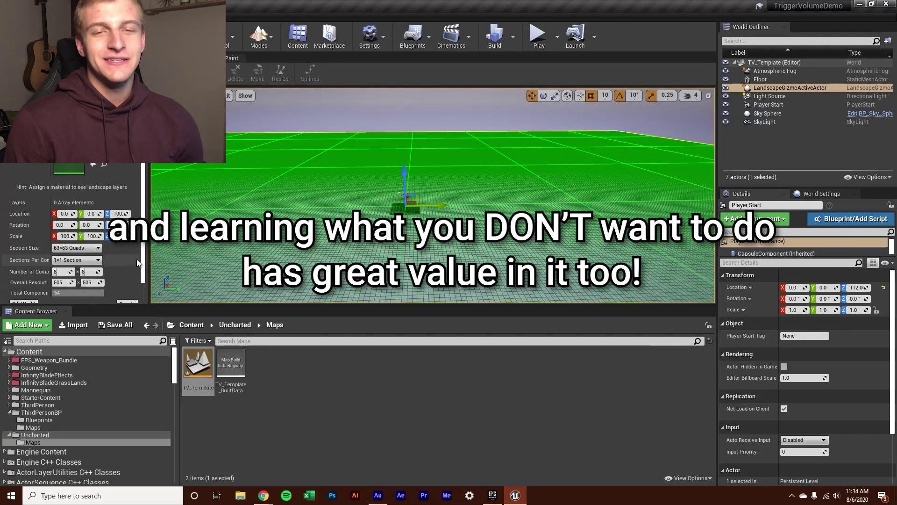
# Set the new landscape's section size to 31×31 Quads.
pyautogui.scroll(-1, 142, 260)
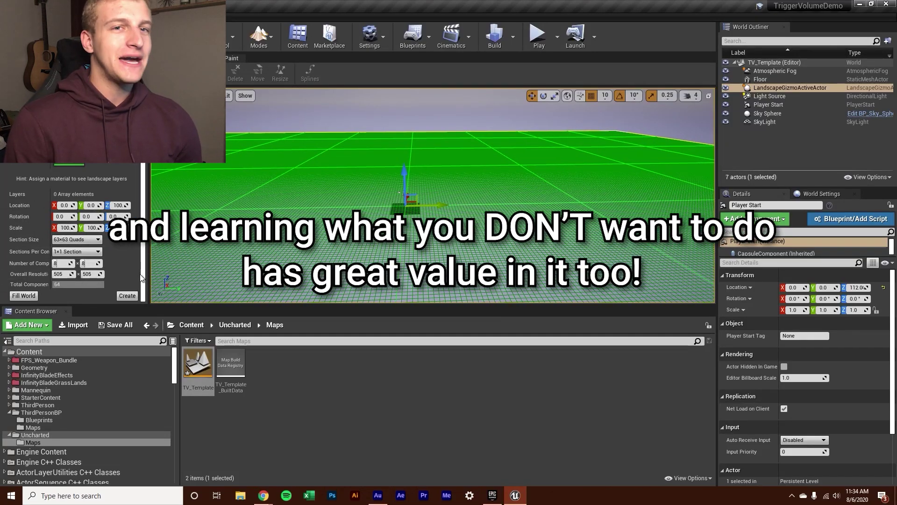
pyautogui.click(78, 239)
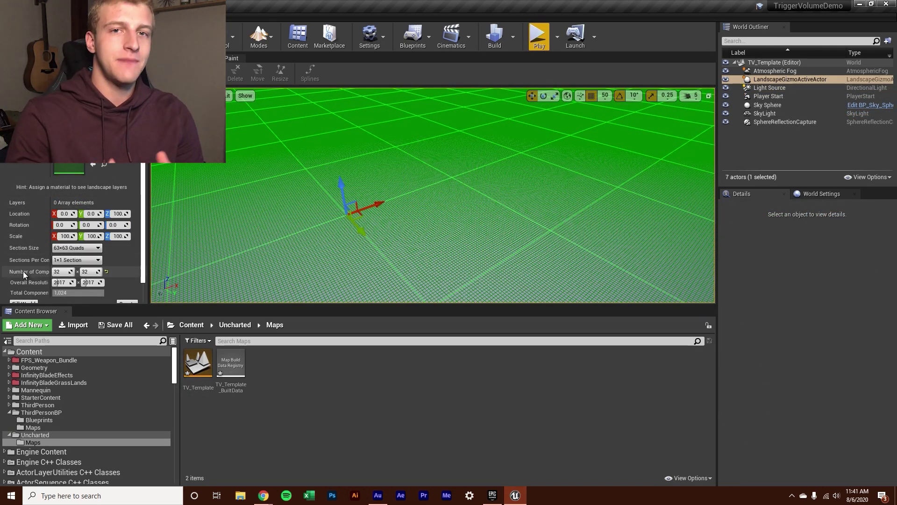
pyautogui.scroll(-1, 26, 262)
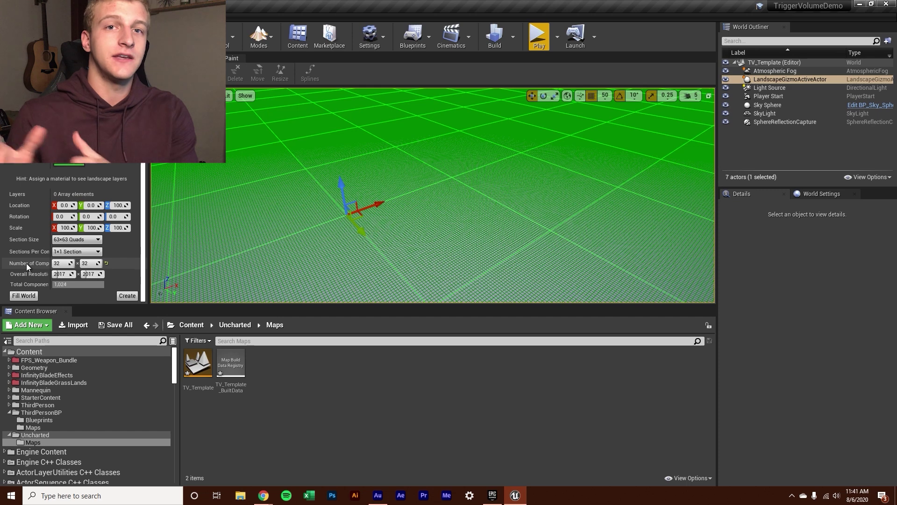
pyautogui.click(67, 240)
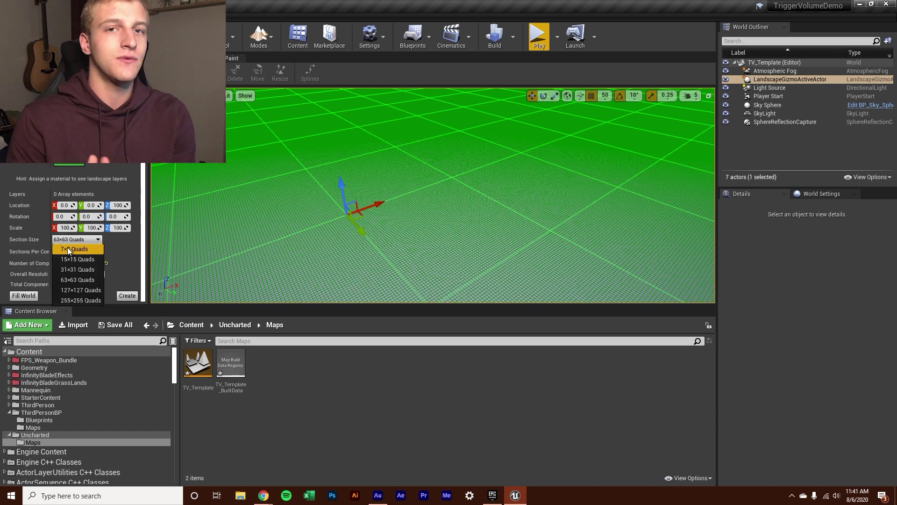
pyautogui.click(70, 270)
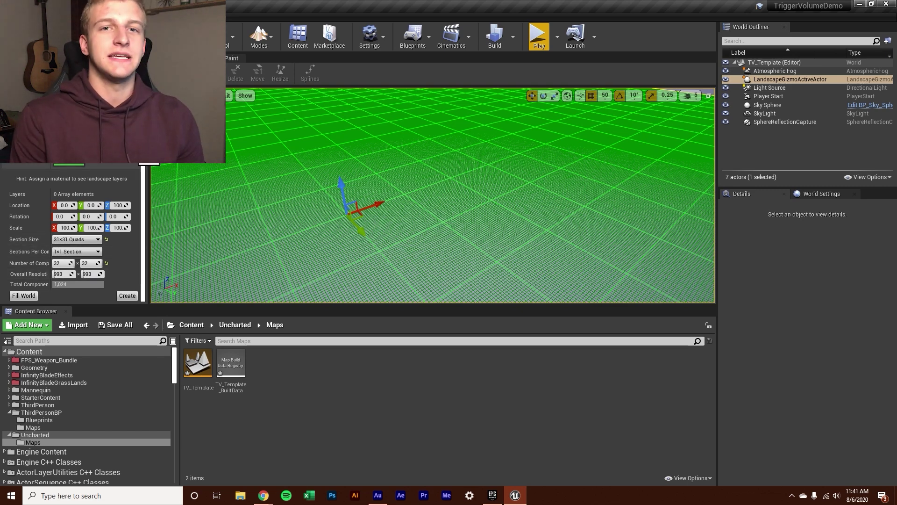
# Assign the M_Ground_Grass material to the new landscape and create it.
pyautogui.click(708, 479)
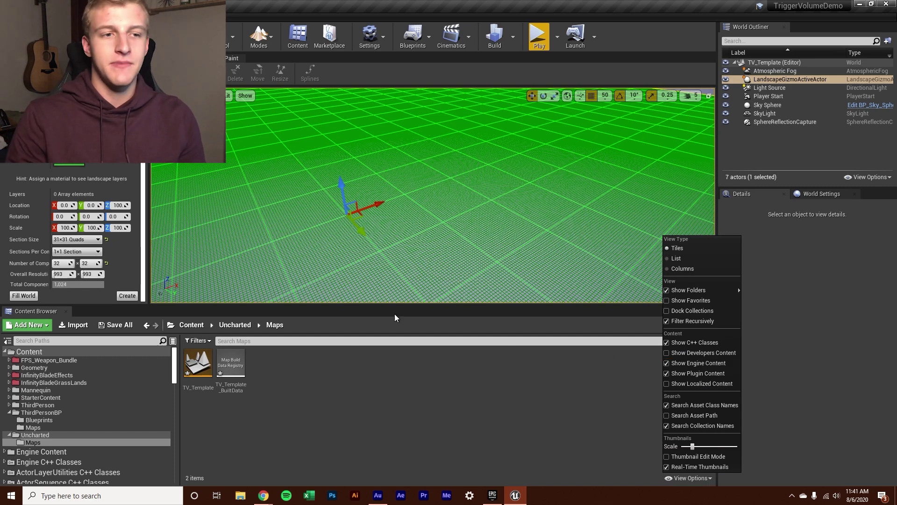
pyautogui.click(116, 158)
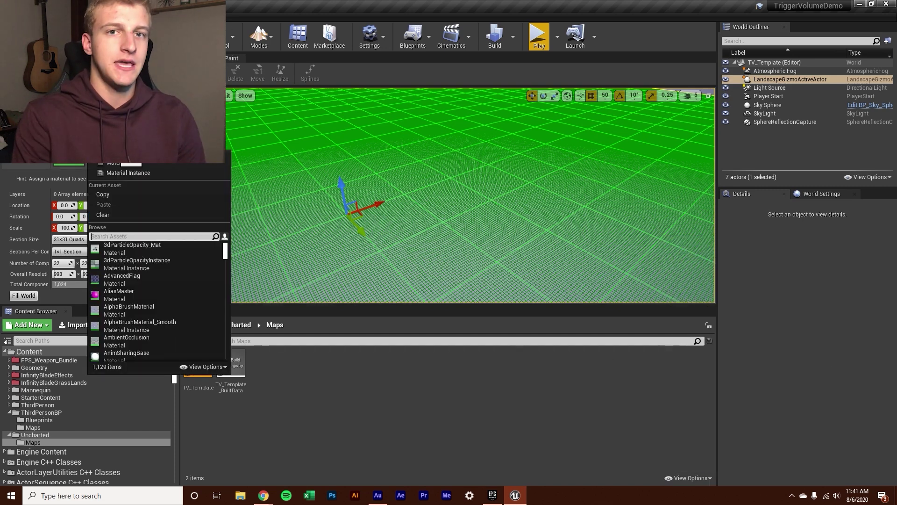
pyautogui.write('grass')
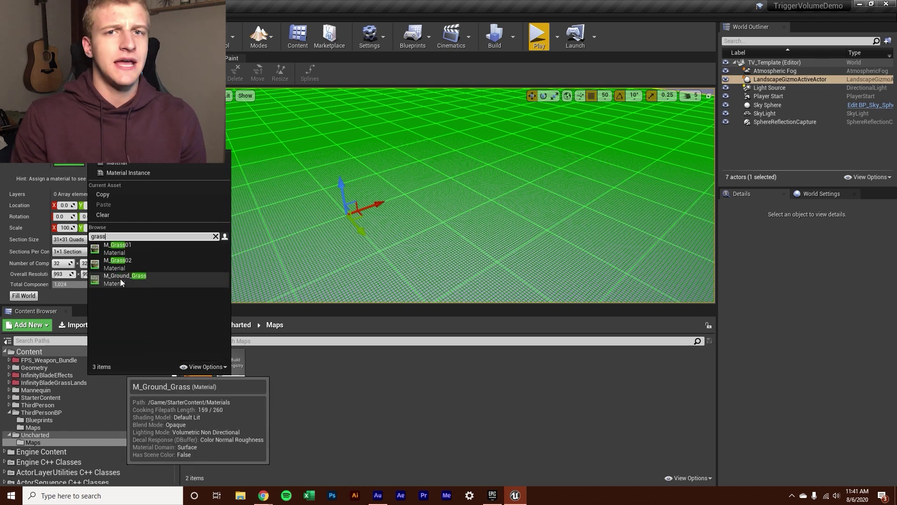
pyautogui.click(124, 279)
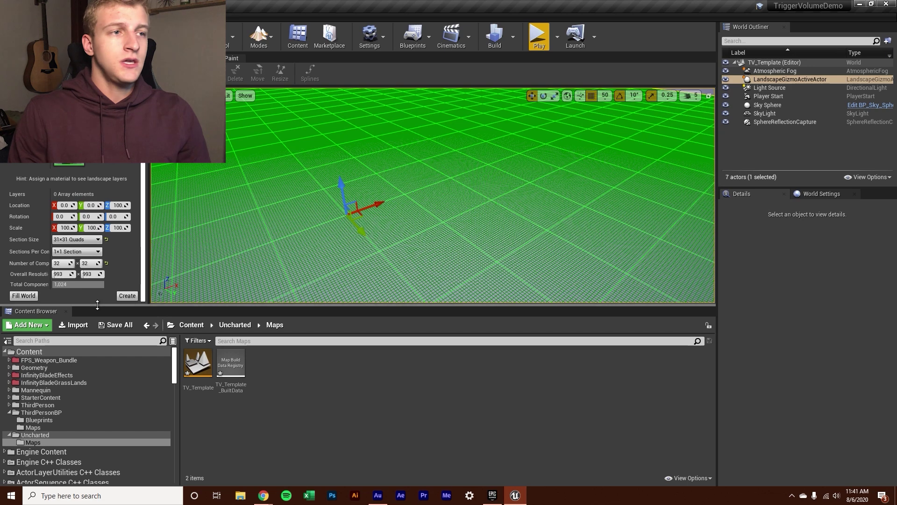
pyautogui.click(128, 296)
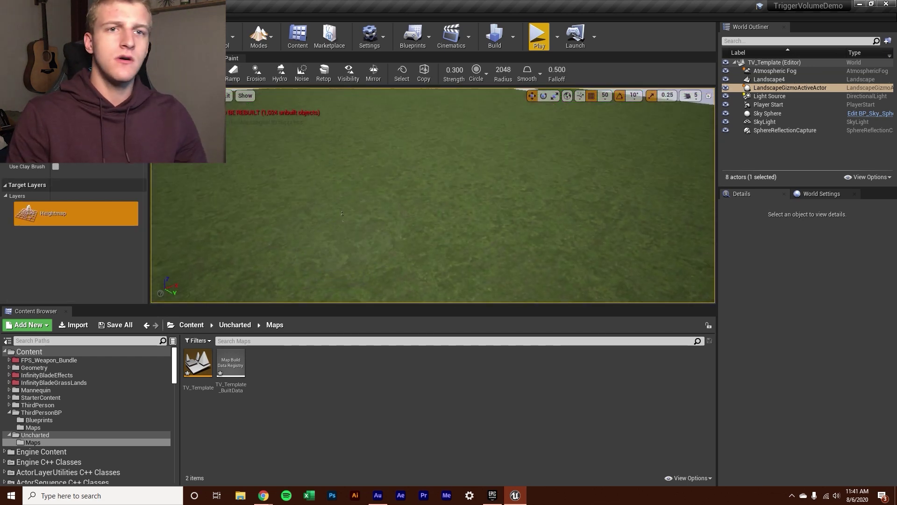
# Play-test the level with the third-person character on the grass landscape and end the play session.
pyautogui.moveTo(342, 214); pyautogui.dragTo(430, 184, button='right')
pyautogui.moveTo(353, 196); pyautogui.dragTo(353, 202, button='right')
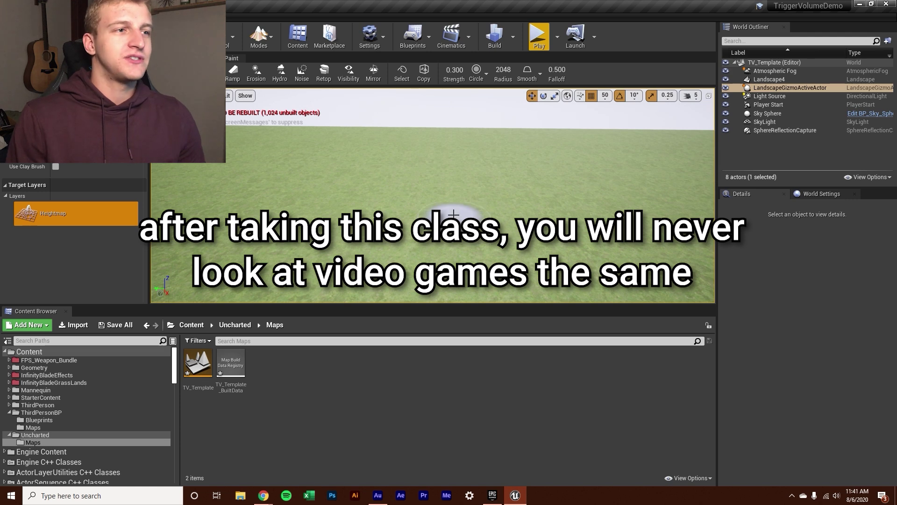
pyautogui.click(539, 35)
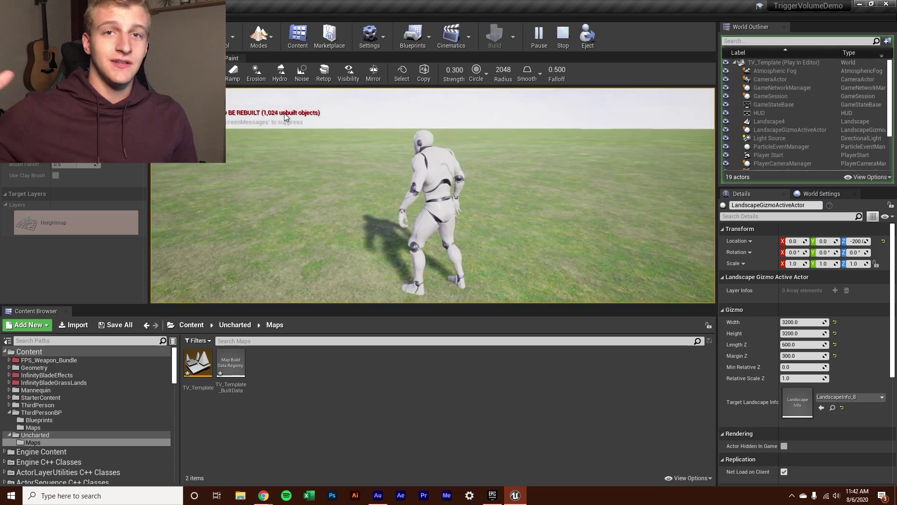
pyautogui.press('Escape')
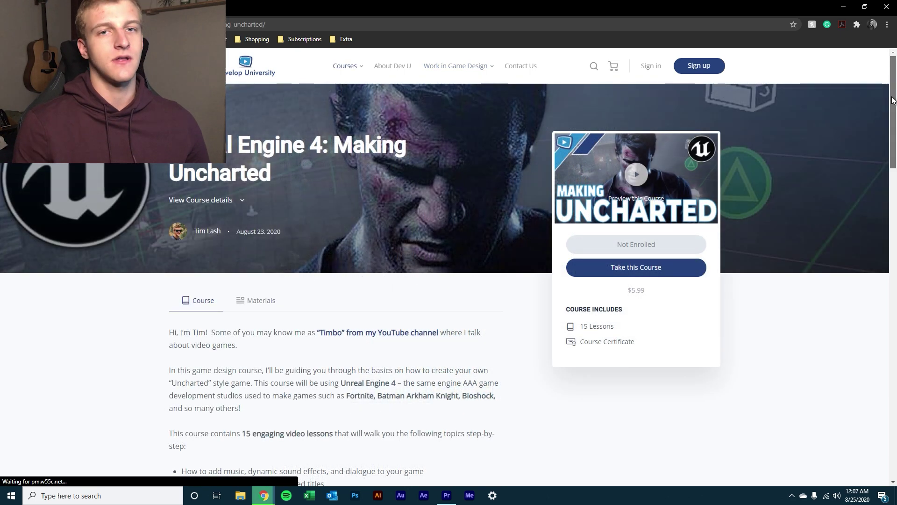
# In the browser, examine the Making Uncharted course page and the third-person class's lessons, project description and About section.
pyautogui.moveTo(892, 100); pyautogui.dragTo(895, 235)
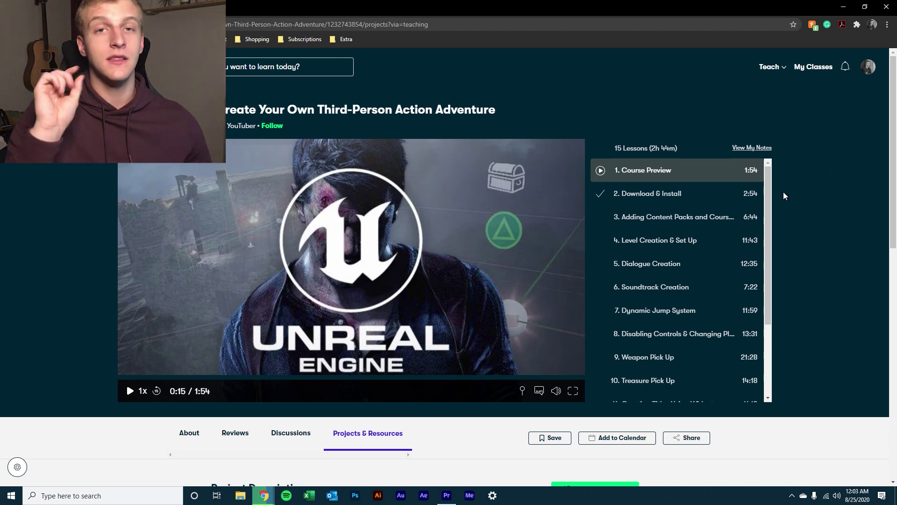
pyautogui.moveTo(769, 192); pyautogui.dragTo(766, 266)
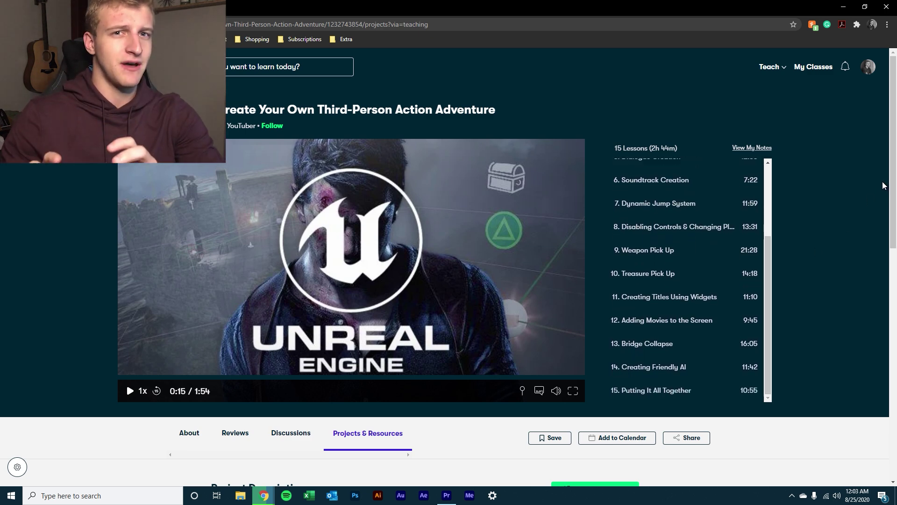
pyautogui.moveTo(892, 186); pyautogui.dragTo(896, 320)
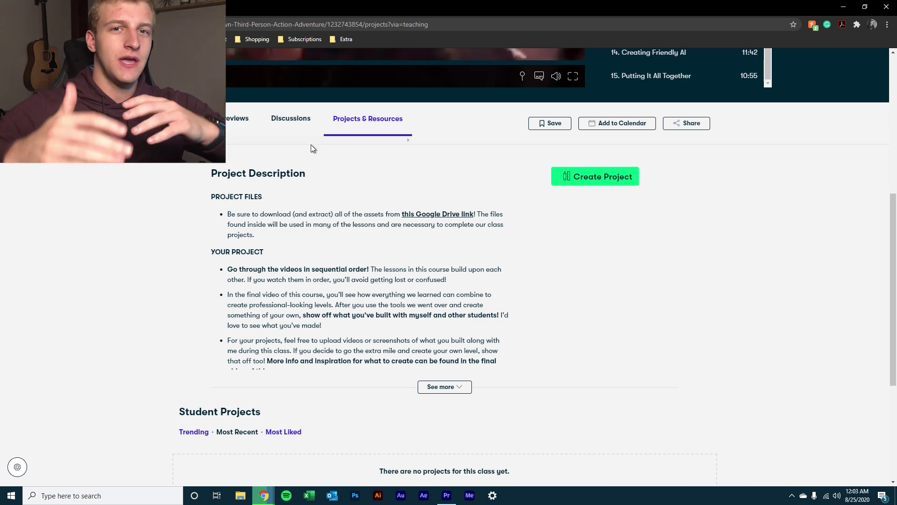
pyautogui.click(298, 126)
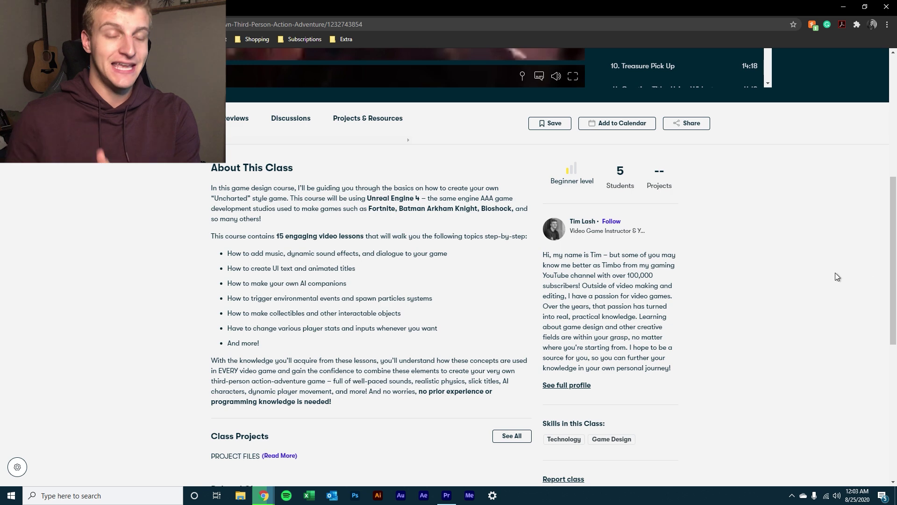
# Play the class's Course Preview video.
pyautogui.scroll(3, 883, 243)
pyautogui.scroll(3, 883, 215)
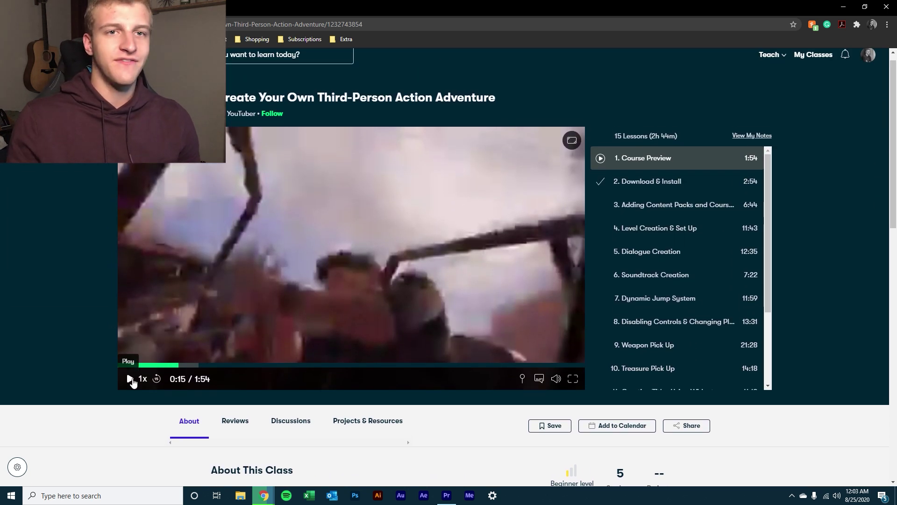
pyautogui.click(130, 379)
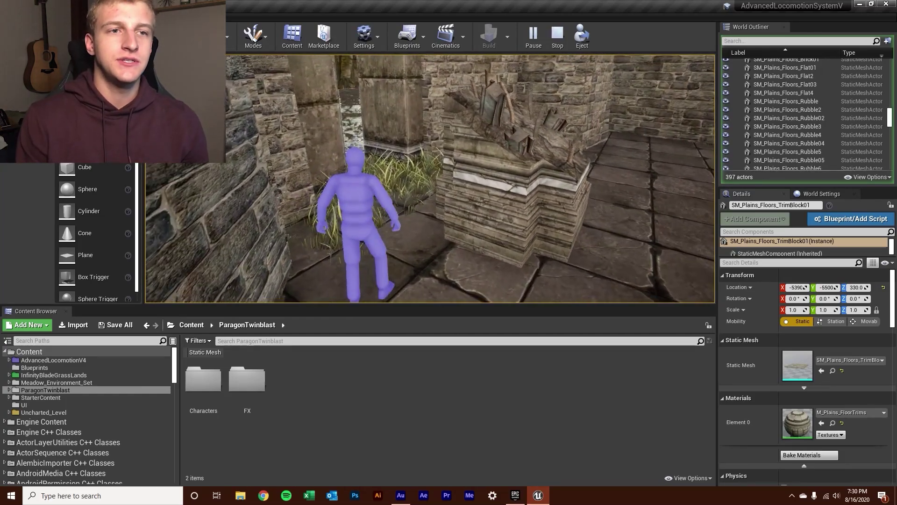
# In Unreal Editor, stop the play session of the Uncharted level and examine its castle courtyard, wooden walkways and rocky cliffs.
pyautogui.press('Escape')
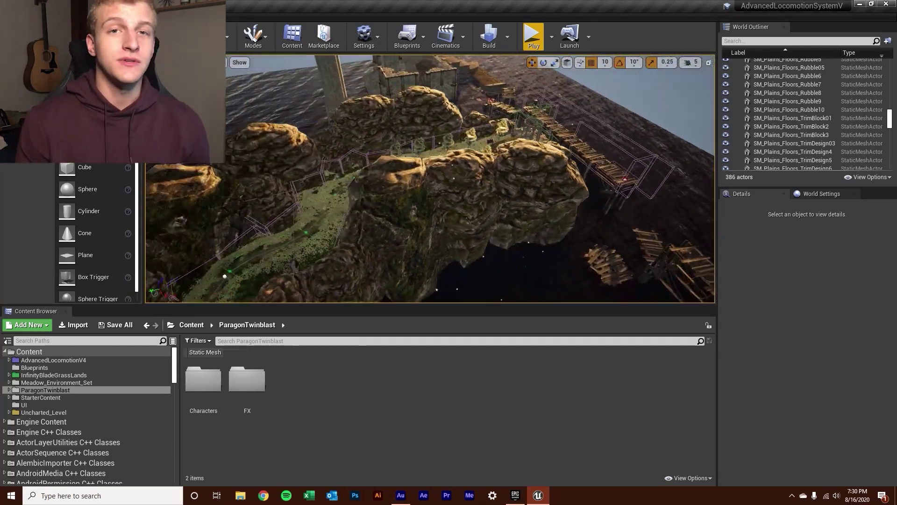
pyautogui.moveTo(430, 178); pyautogui.dragTo(289, 179, button='right')
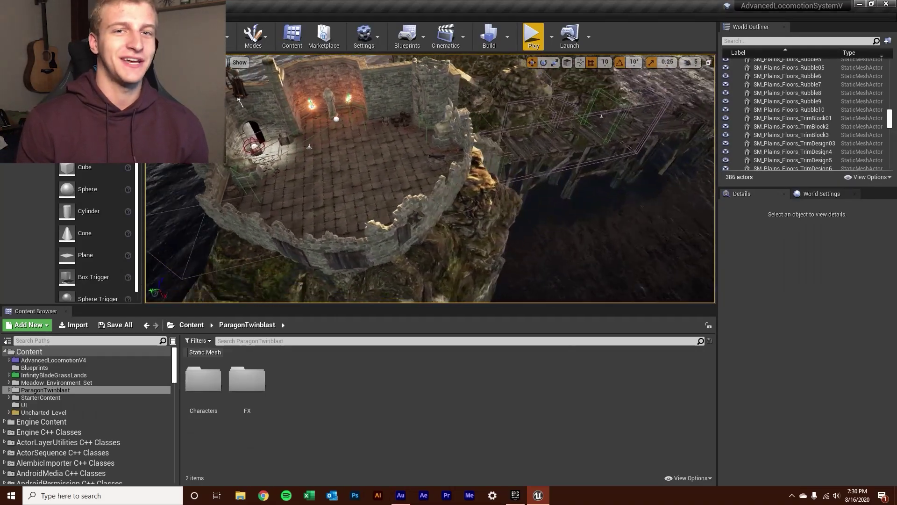
pyautogui.click(357, 123)
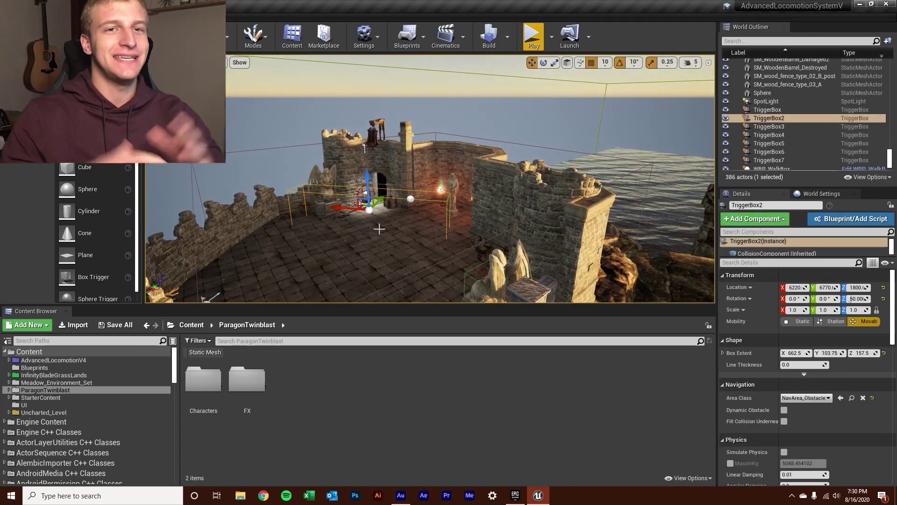
pyautogui.moveTo(379, 229); pyautogui.dragTo(575, 252, button='right')
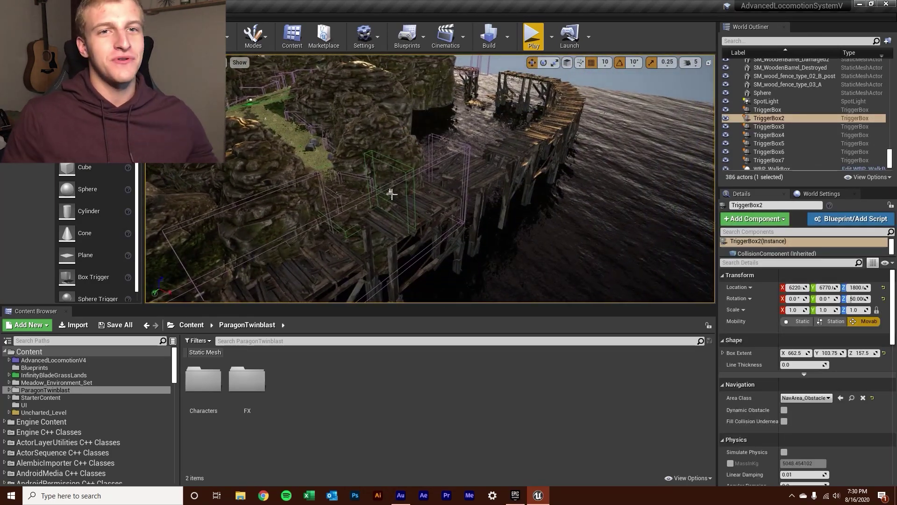
pyautogui.moveTo(392, 194); pyautogui.dragTo(369, 194, button='right')
pyautogui.press('f')
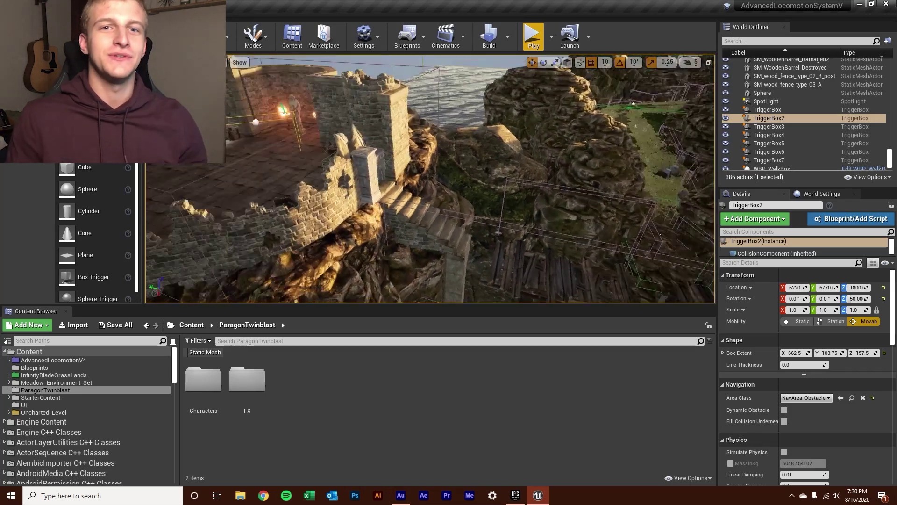
pyautogui.moveTo(394, 143); pyautogui.dragTo(355, 196, button='right')
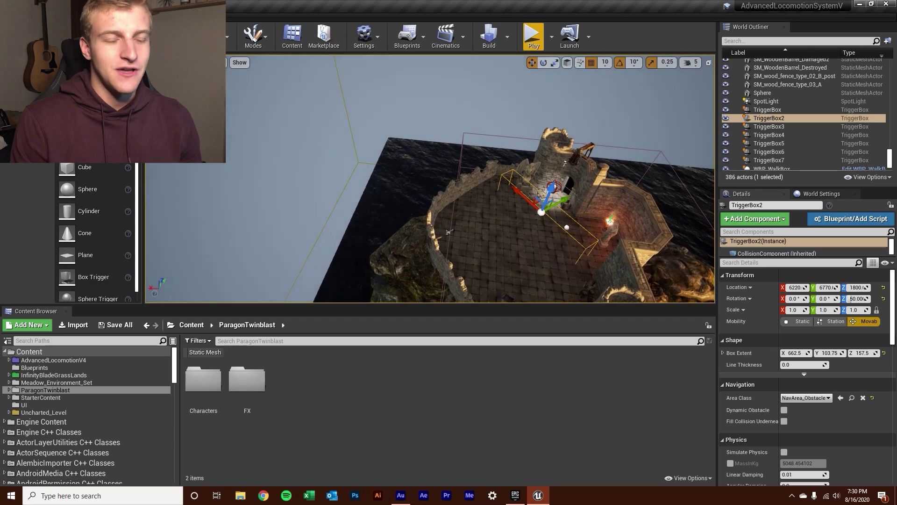
pyautogui.click(466, 136)
pyautogui.moveTo(466, 179); pyautogui.dragTo(624, 179, button='right')
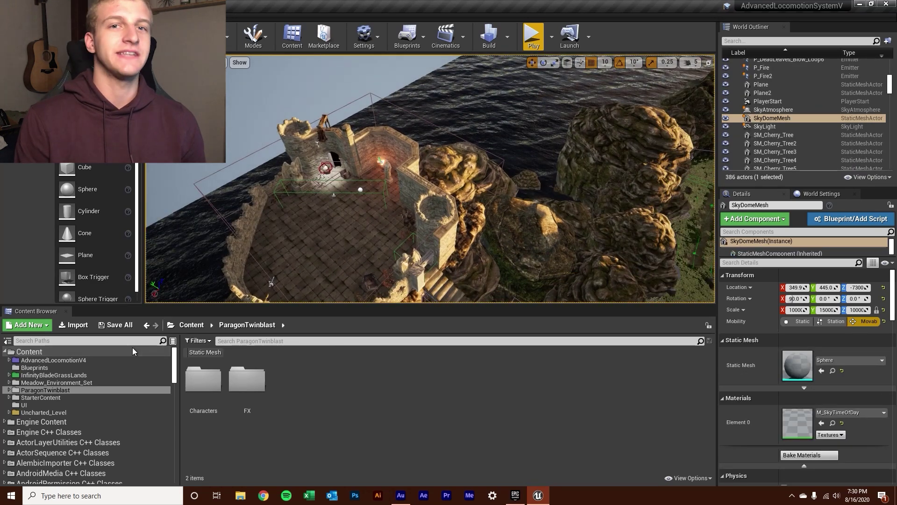
pyautogui.click(68, 361)
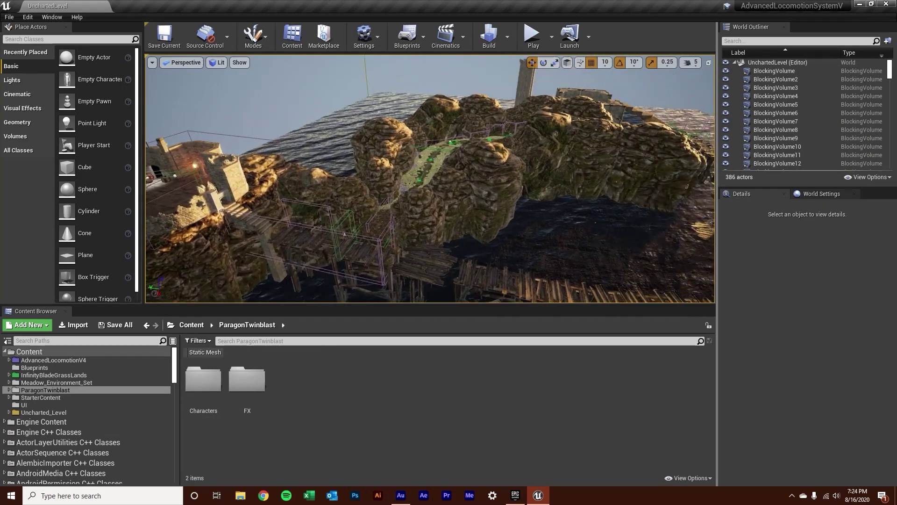
pyautogui.moveTo(430, 179); pyautogui.dragTo(533, 178, button='right')
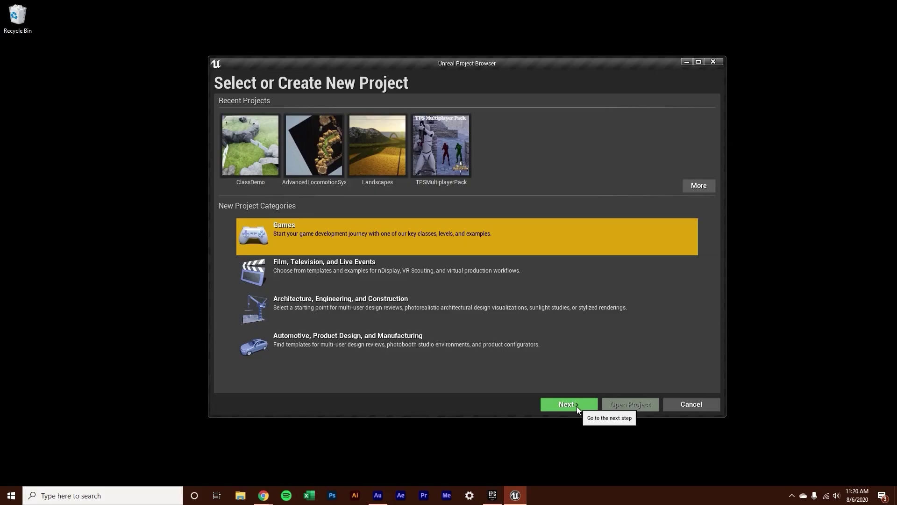
# In the Unreal Project Browser, advance to the template choices and choose Third Person for the new project.
pyautogui.click(577, 405)
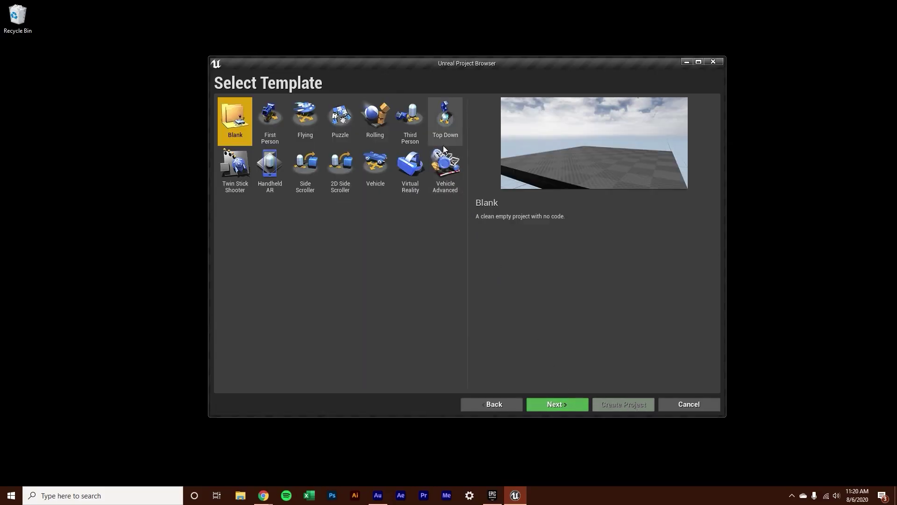
pyautogui.click(413, 118)
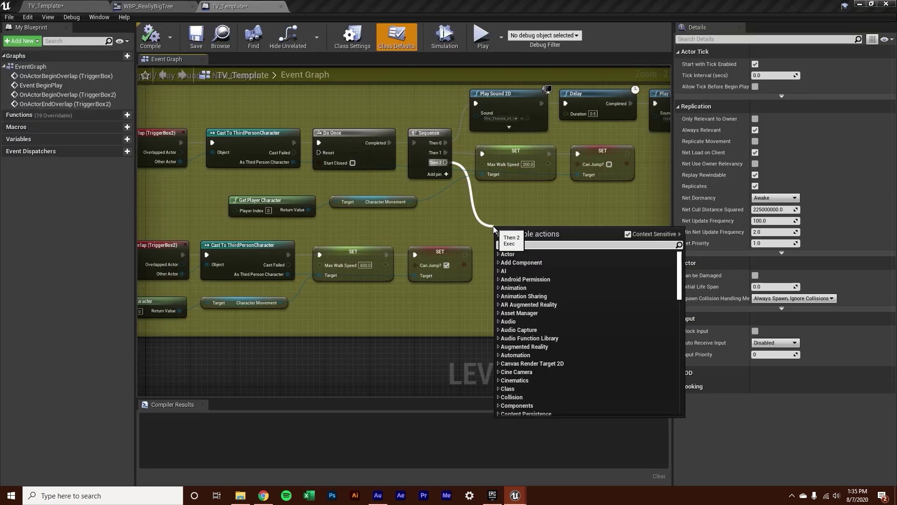
pyautogui.write('create w')
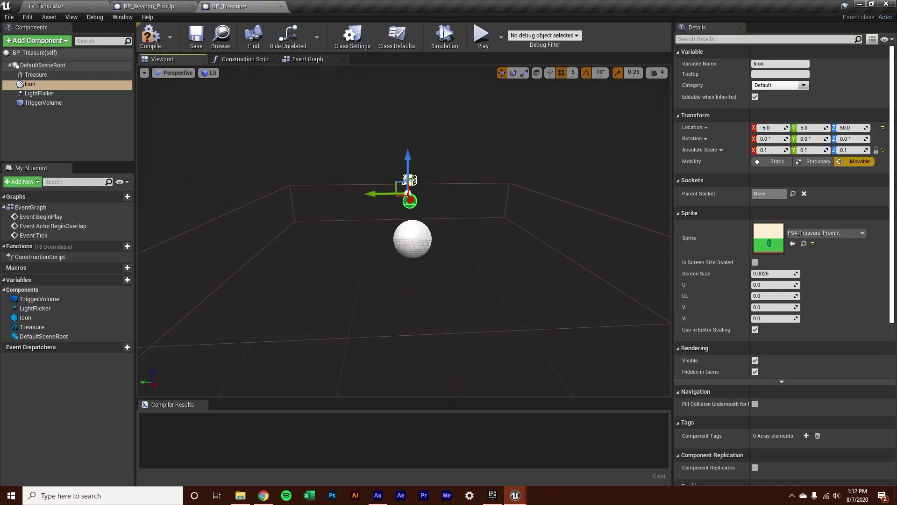
pyautogui.moveTo(404, 231); pyautogui.dragTo(383, 238, button='right')
pyautogui.moveTo(388, 202); pyautogui.dragTo(411, 196)
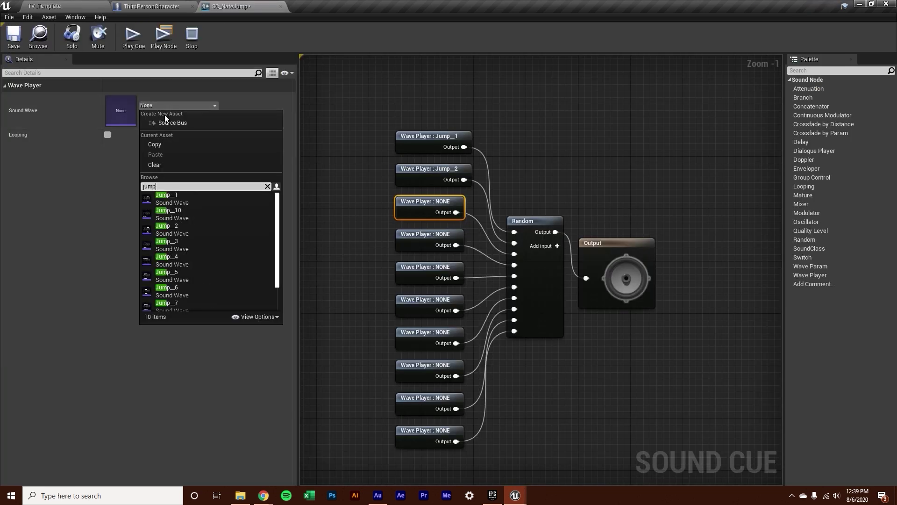
# In the SC_NateJump sound cue, assign Jump__3 to the third Wave Player and open the fourth player's sound wave choices.
pyautogui.click(185, 245)
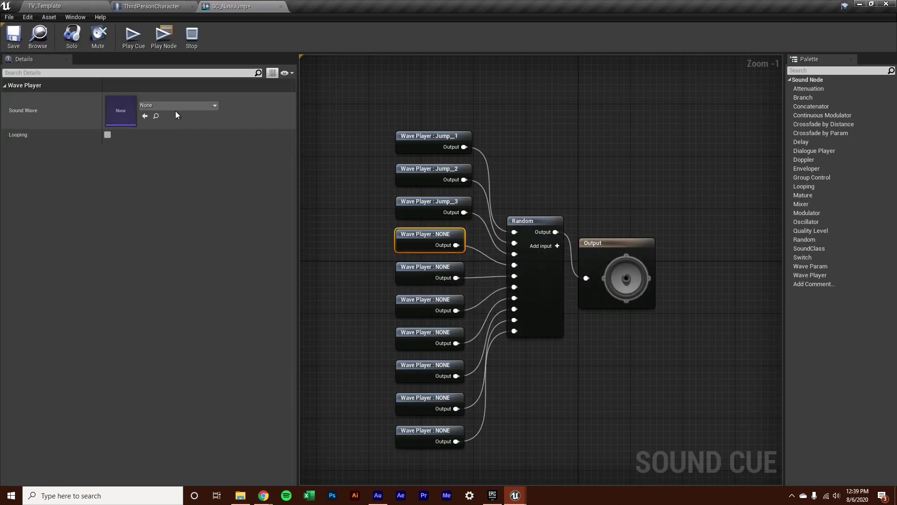
pyautogui.click(173, 107)
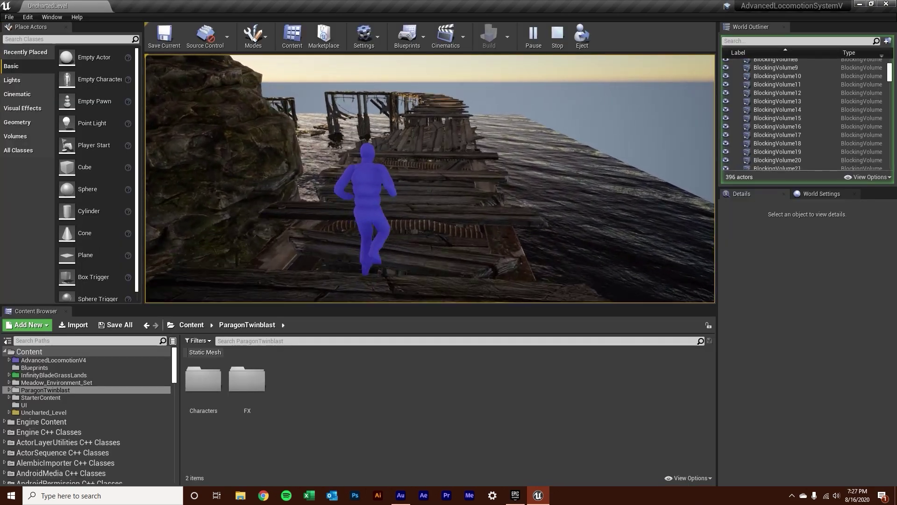
# In the UnchartedLevel play session, run the character forward along the broken wooden walkway by the cliff.
pyautogui.press('w')
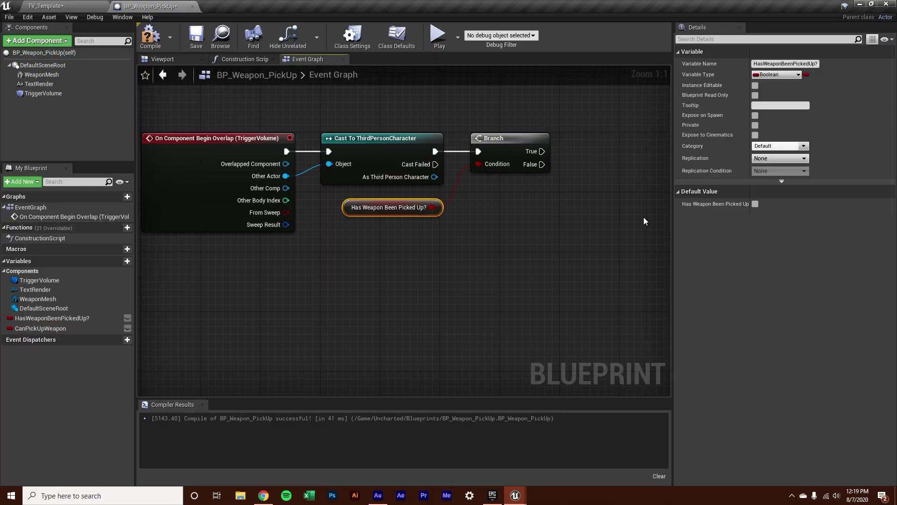
# In BP_Weapon_PickUp's Event Graph, add a Set Visibility (TextRender) node to the Branch's False output and arrange the nodes.
pyautogui.moveTo(570, 182); pyautogui.dragTo(455, 164, button='right')
pyautogui.moveTo(427, 146); pyautogui.dragTo(507, 164)
pyautogui.write('set visibil')
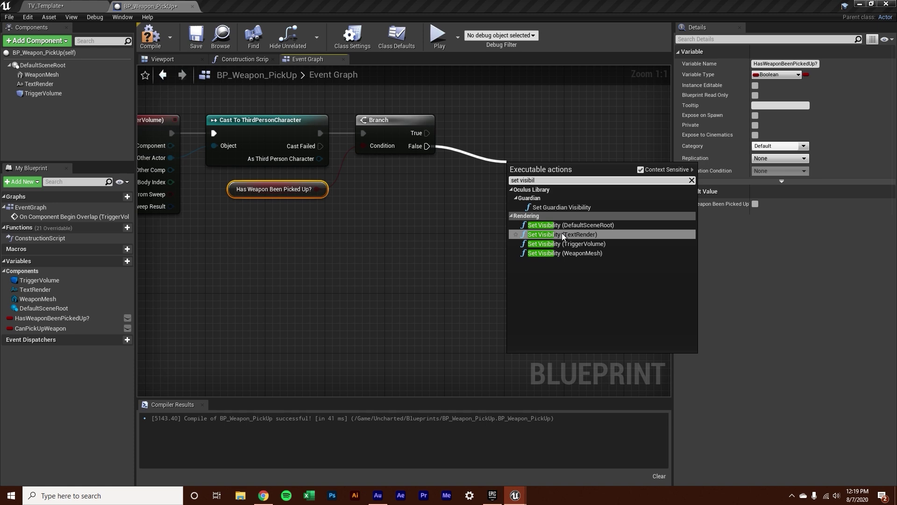
pyautogui.click(562, 234)
pyautogui.moveTo(407, 136); pyautogui.dragTo(404, 198)
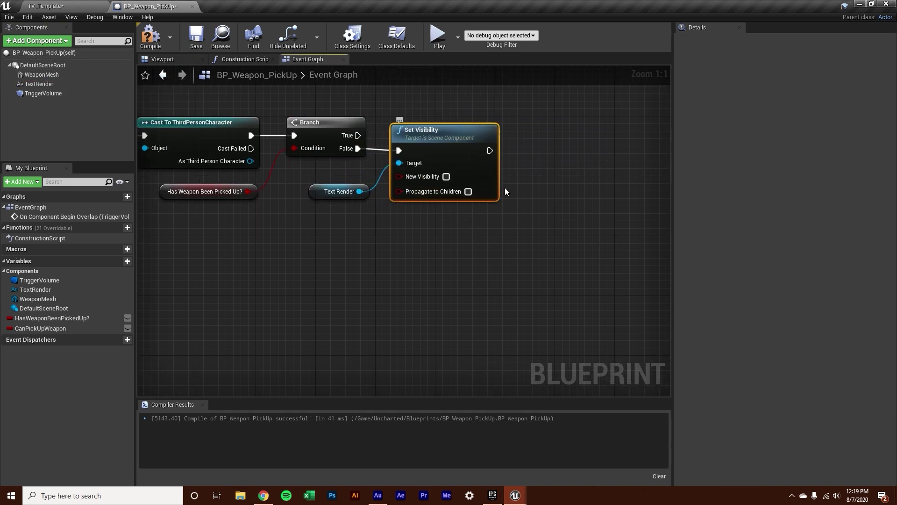